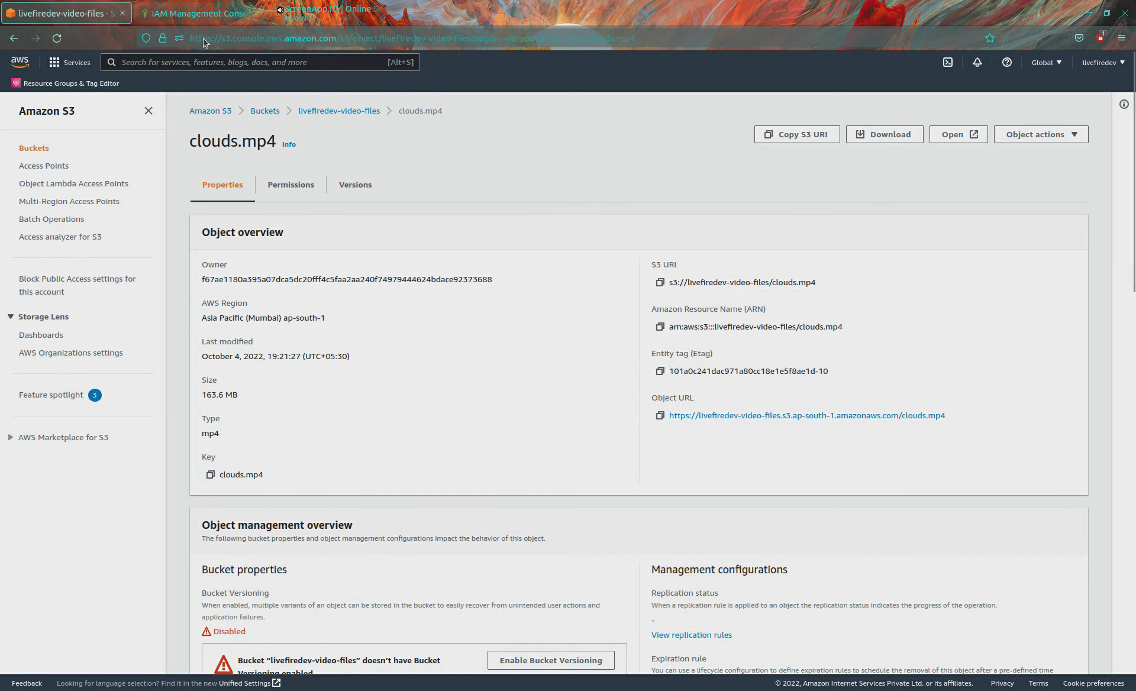
Start adding an IAM user named FileDownloader with the Access key - Programmatic access credential type
{"action": "key", "text": "ctrl+Tab"}
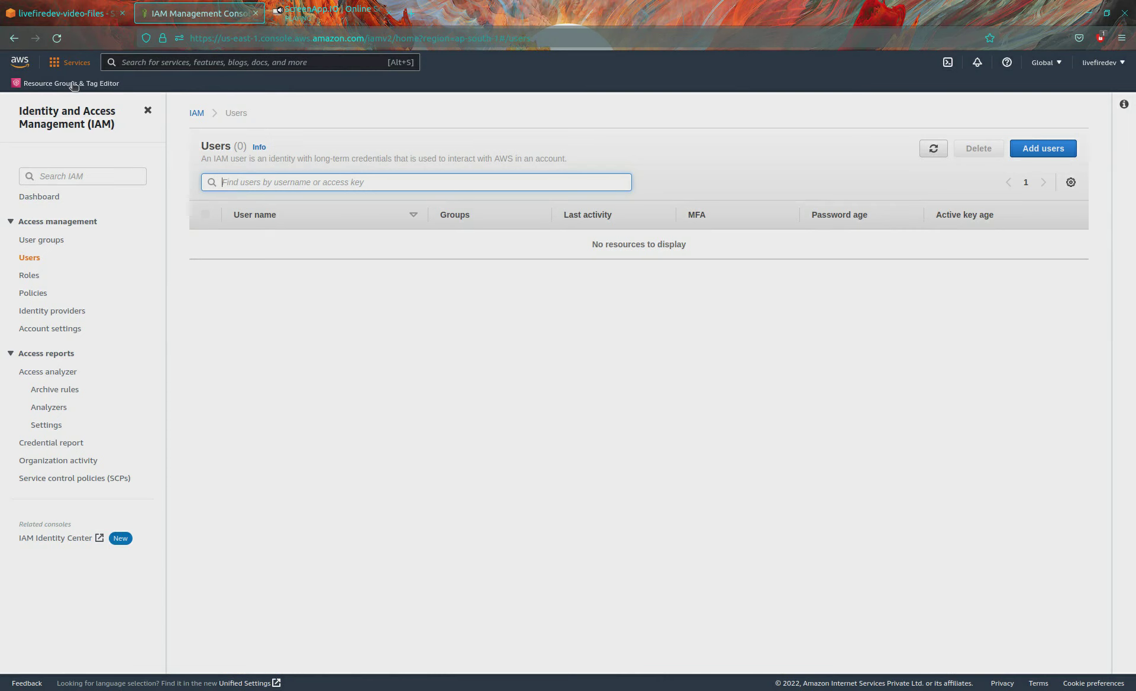
{"action": "left_click", "coordinate": [70, 62]}
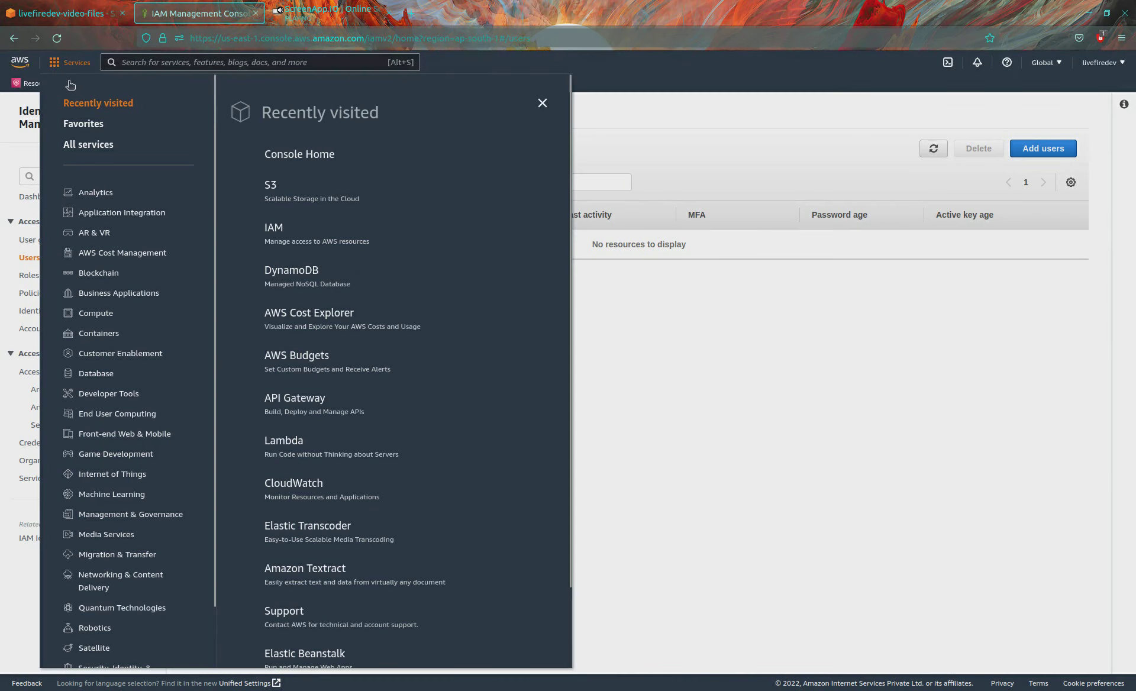
{"action": "left_click", "coordinate": [696, 380]}
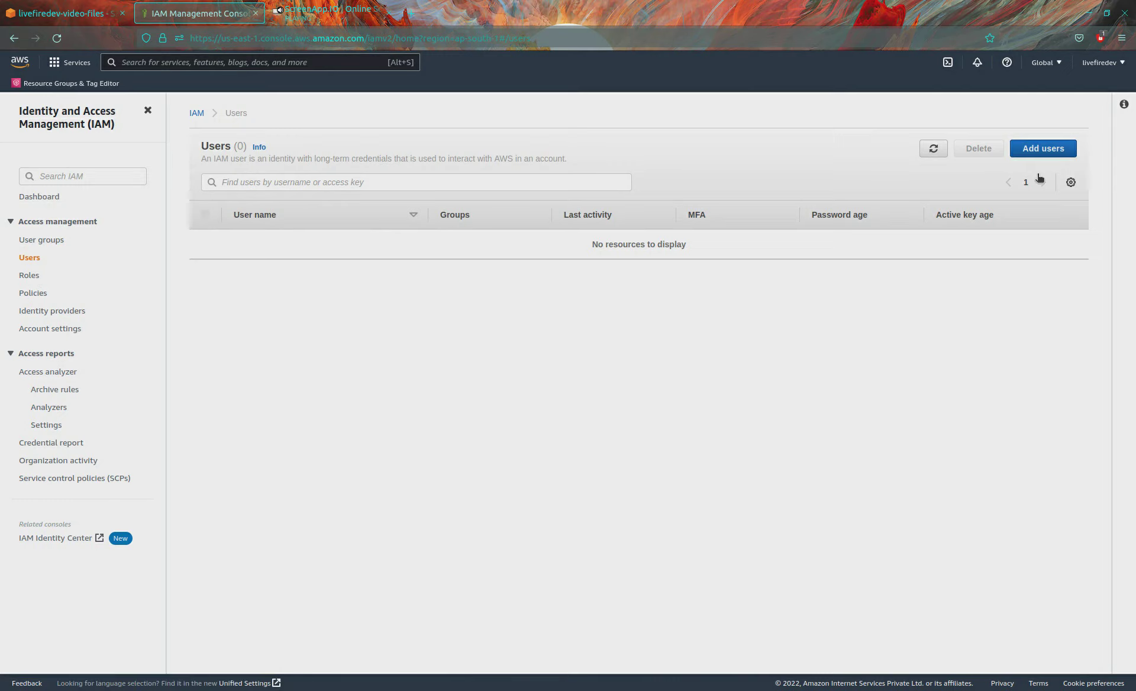
{"action": "left_click", "coordinate": [1042, 151]}
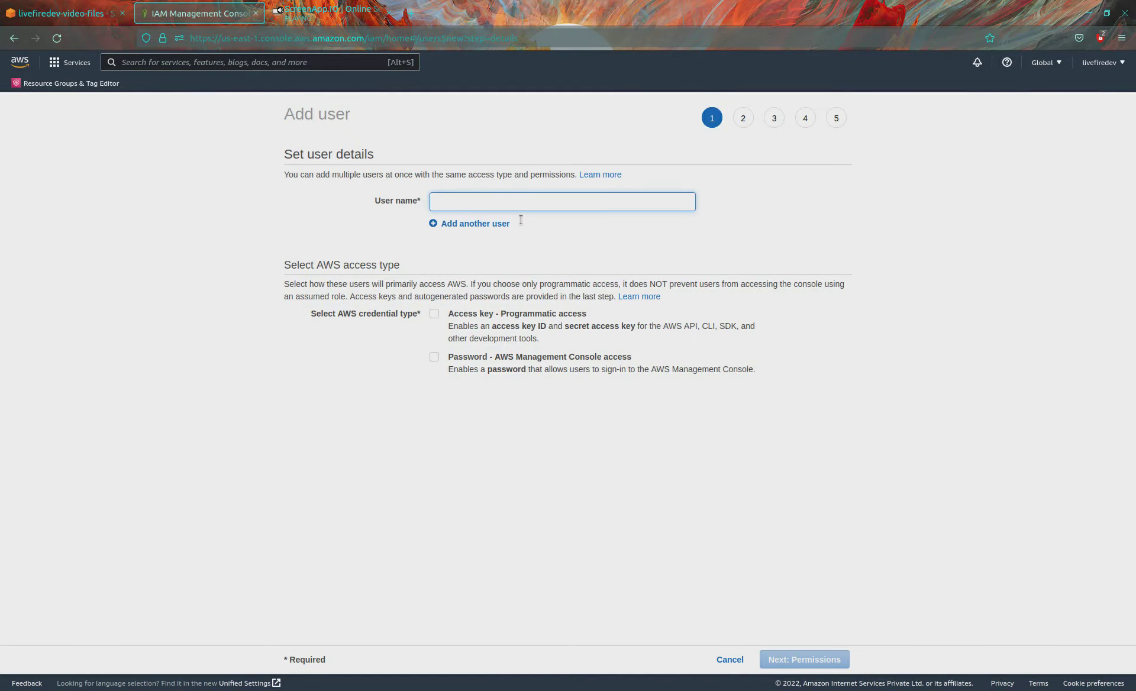
{"action": "type", "text": "FileDown"}
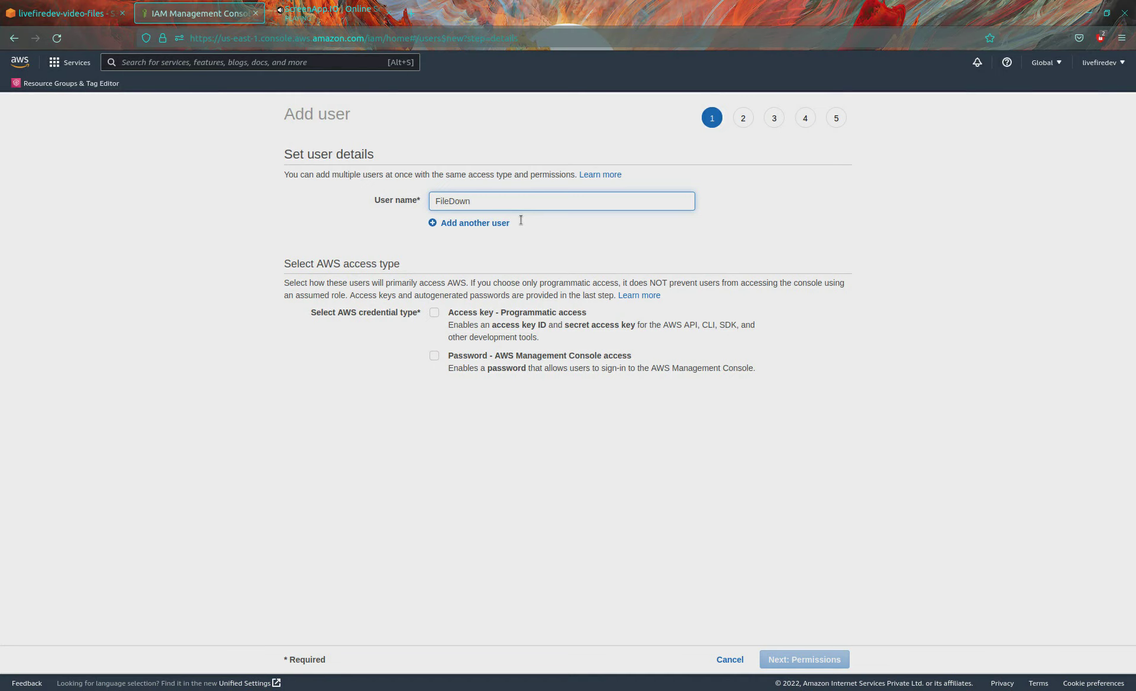
{"action": "type", "text": "loader"}
{"action": "left_click", "coordinate": [437, 337]}
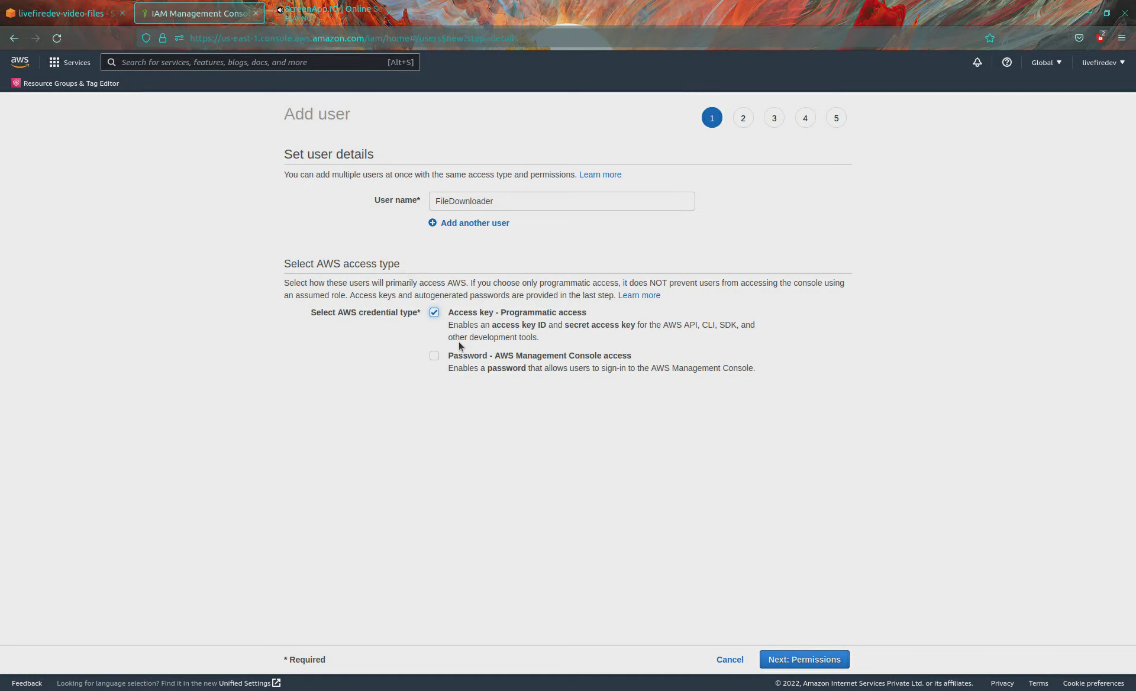
Create the FileDownloader user without permissions or tags and download its credentials as a CSV file
{"action": "left_click", "coordinate": [796, 661]}
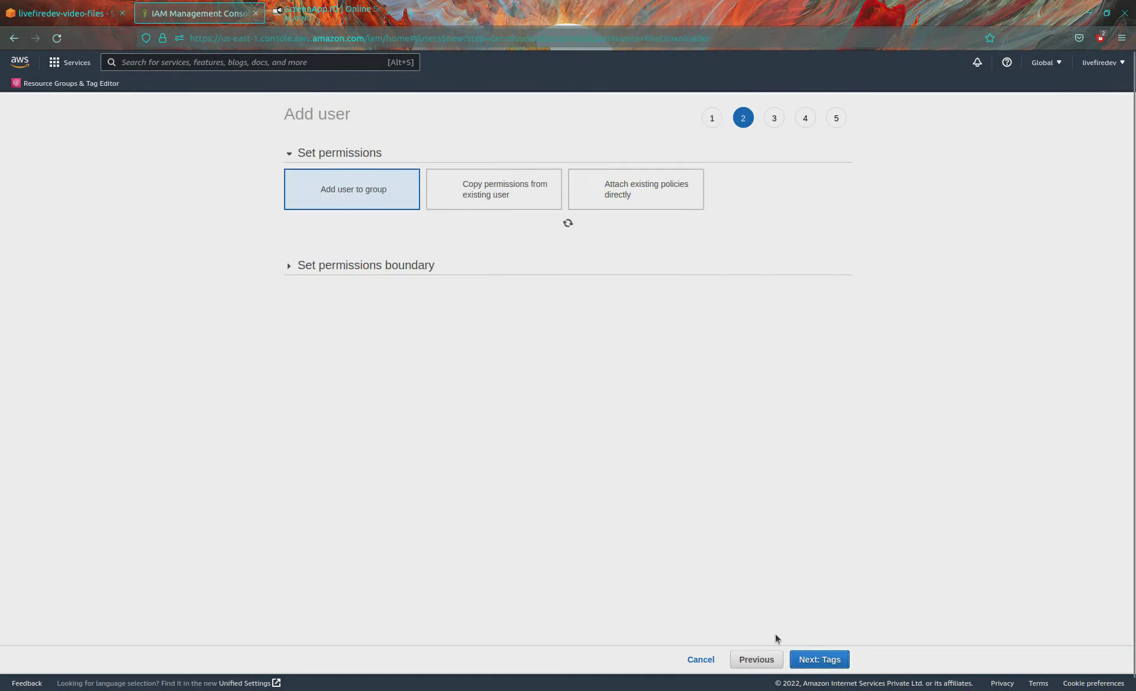
{"action": "left_click", "coordinate": [836, 664]}
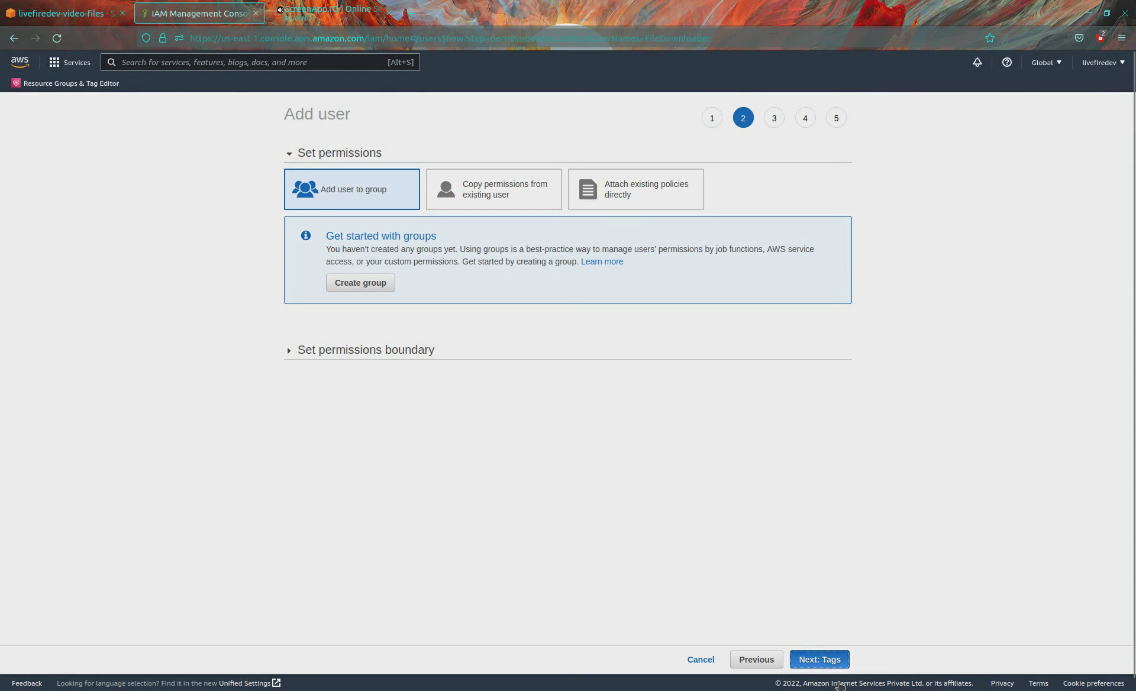
{"action": "left_click", "coordinate": [812, 664]}
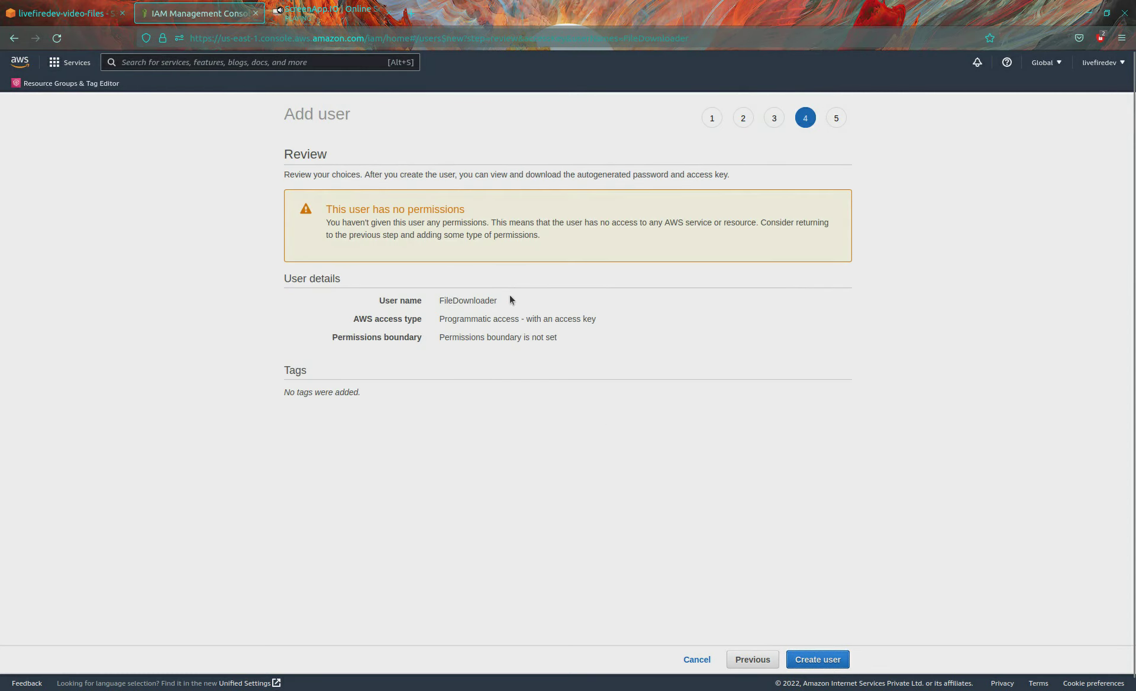
{"action": "left_click", "coordinate": [846, 659]}
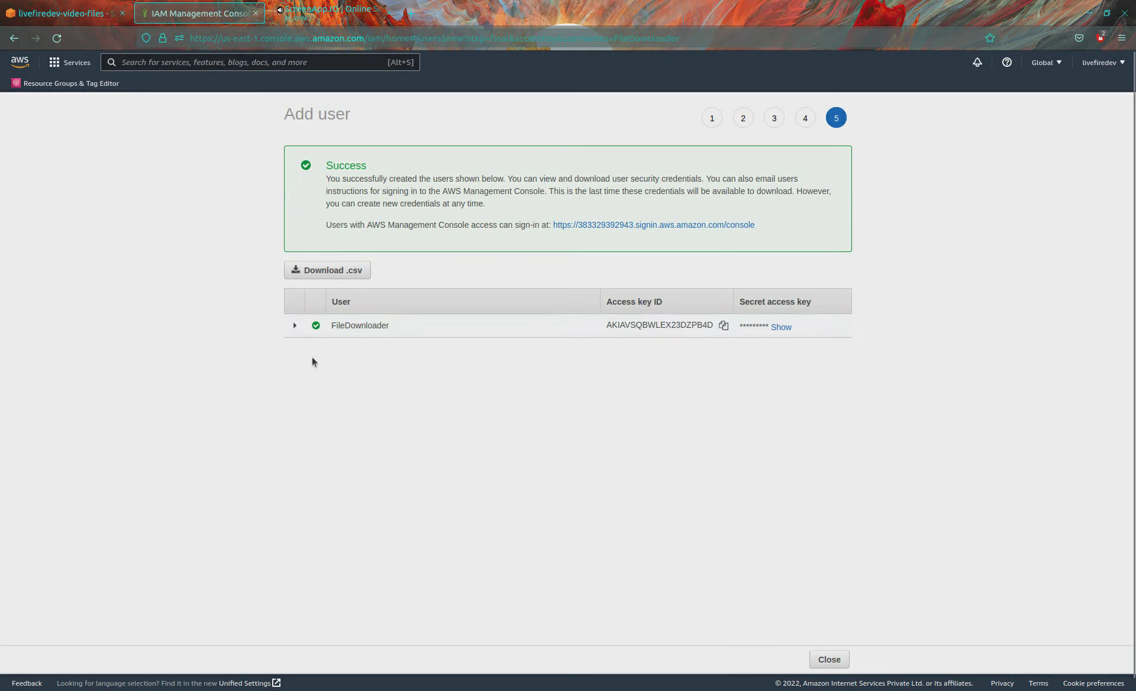
{"action": "left_click", "coordinate": [344, 287]}
{"action": "left_click", "coordinate": [829, 659]}
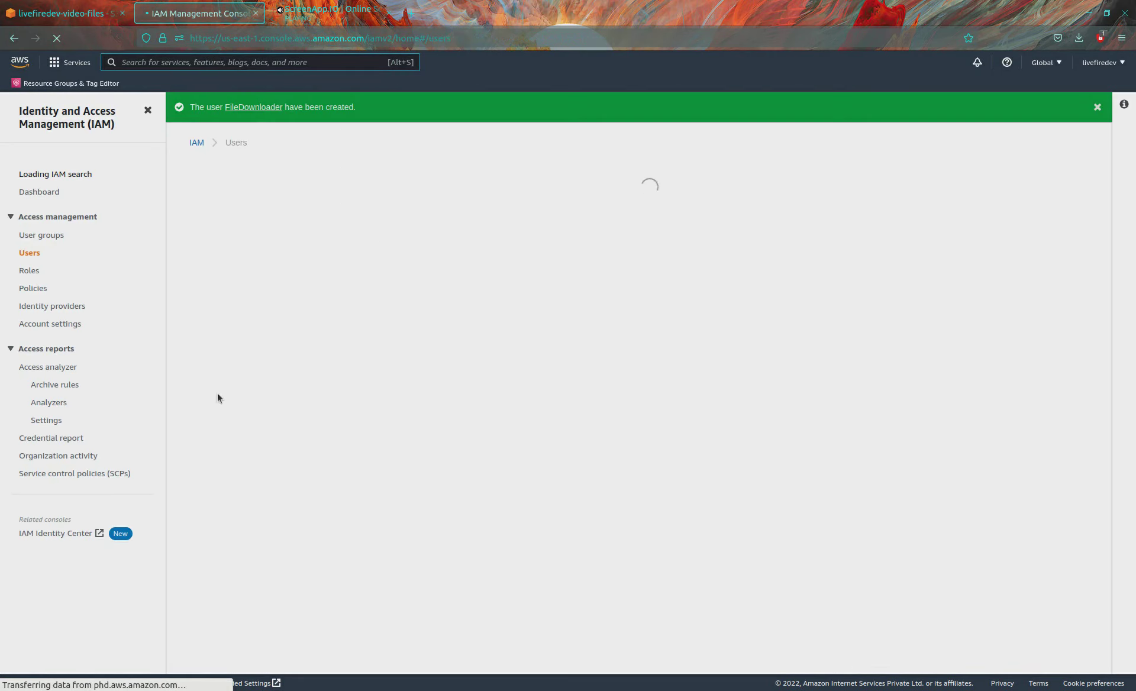
Start a new IAM policy and choose S3 as its service
{"action": "left_click", "coordinate": [30, 289]}
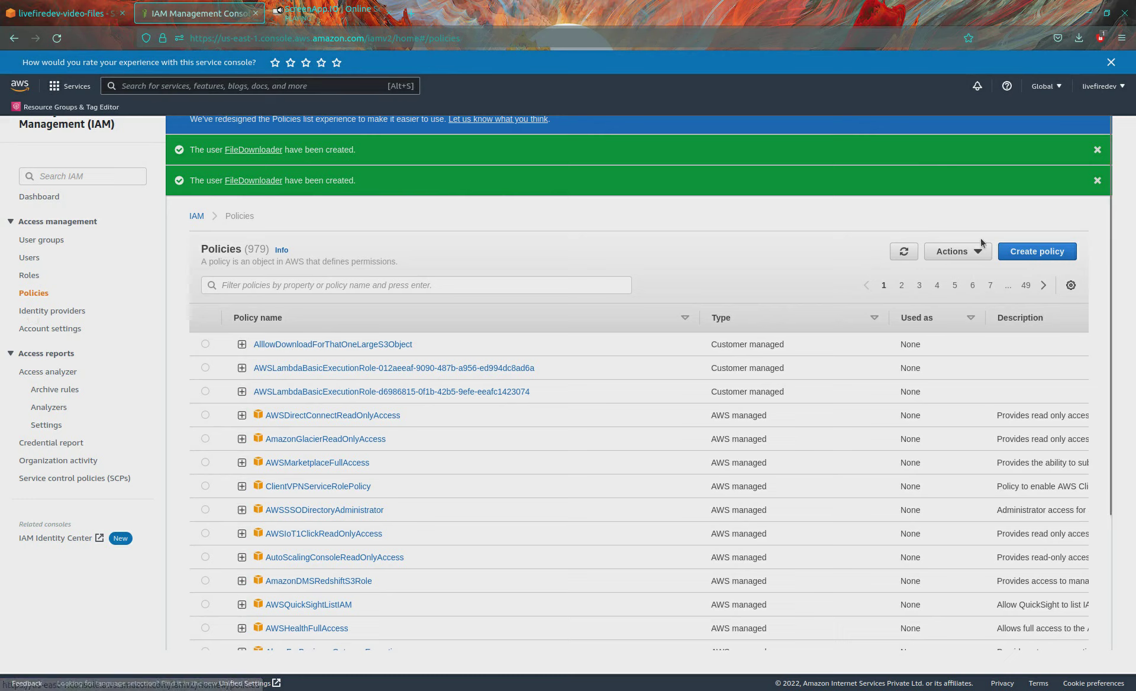
{"action": "left_click", "coordinate": [1037, 257]}
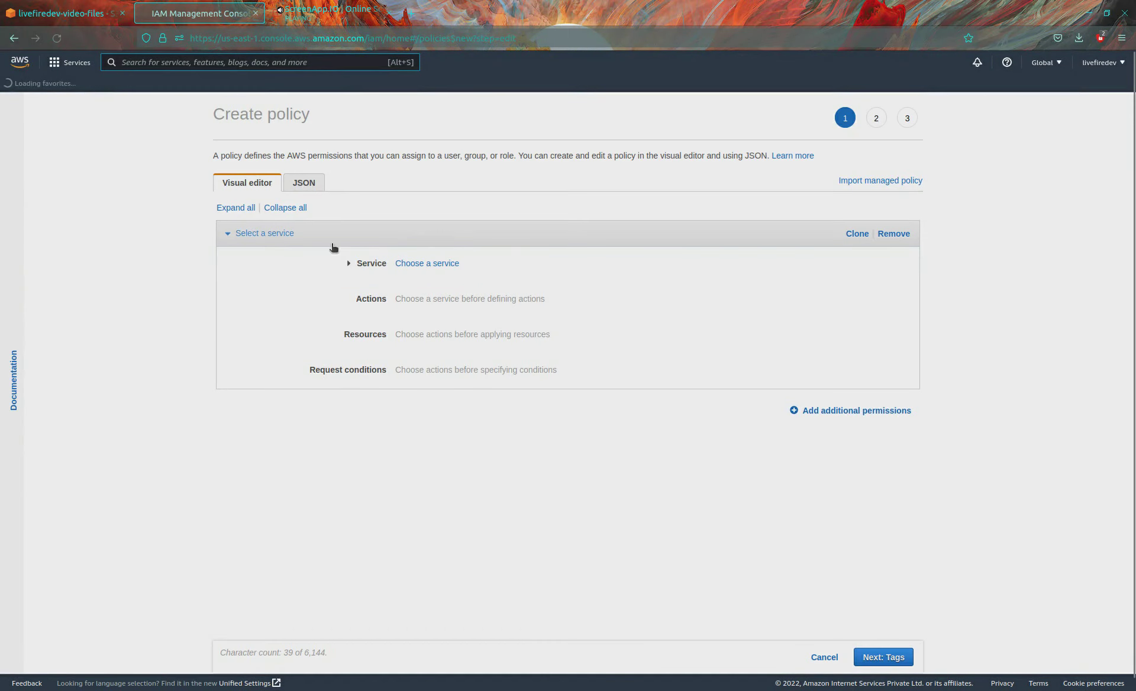
{"action": "left_click", "coordinate": [400, 285]}
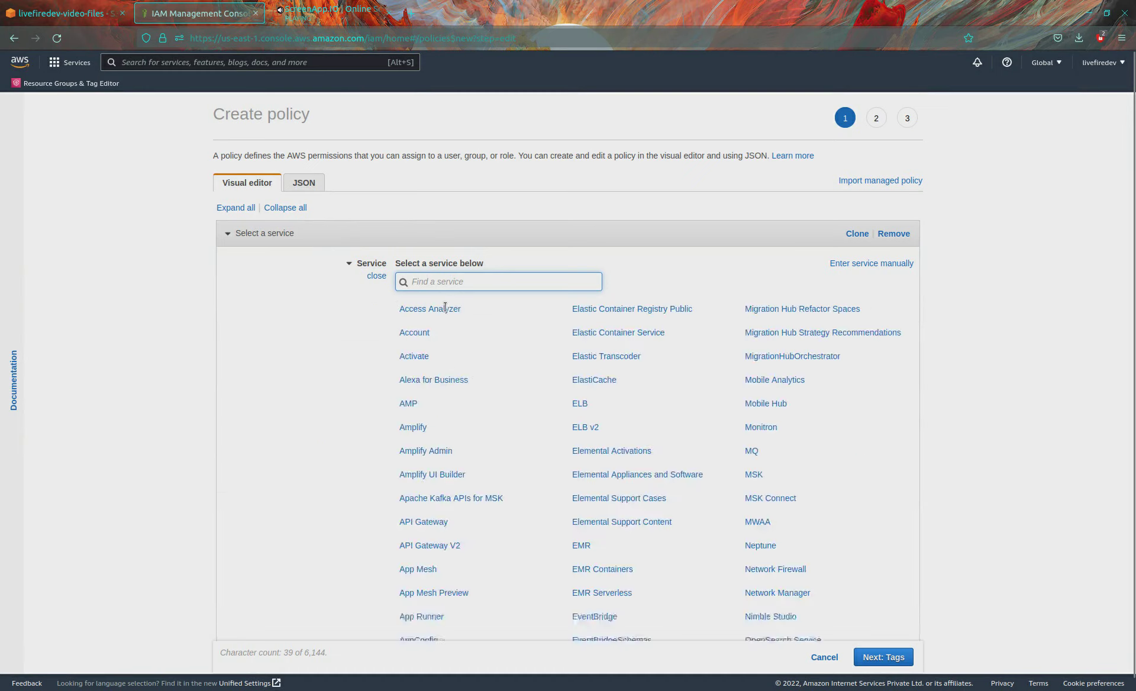
{"action": "type", "text": "s3"}
{"action": "key", "text": "Return"}
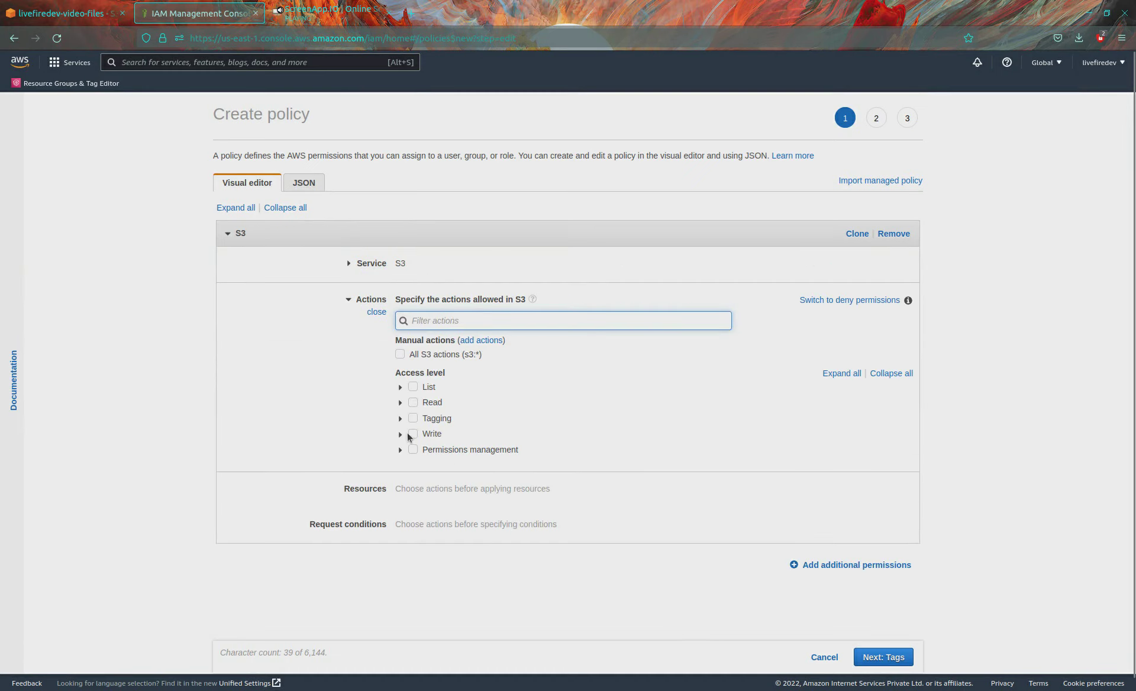
Allow only the GetObject action from the Read access level in the S3 policy
{"action": "left_click", "coordinate": [400, 403]}
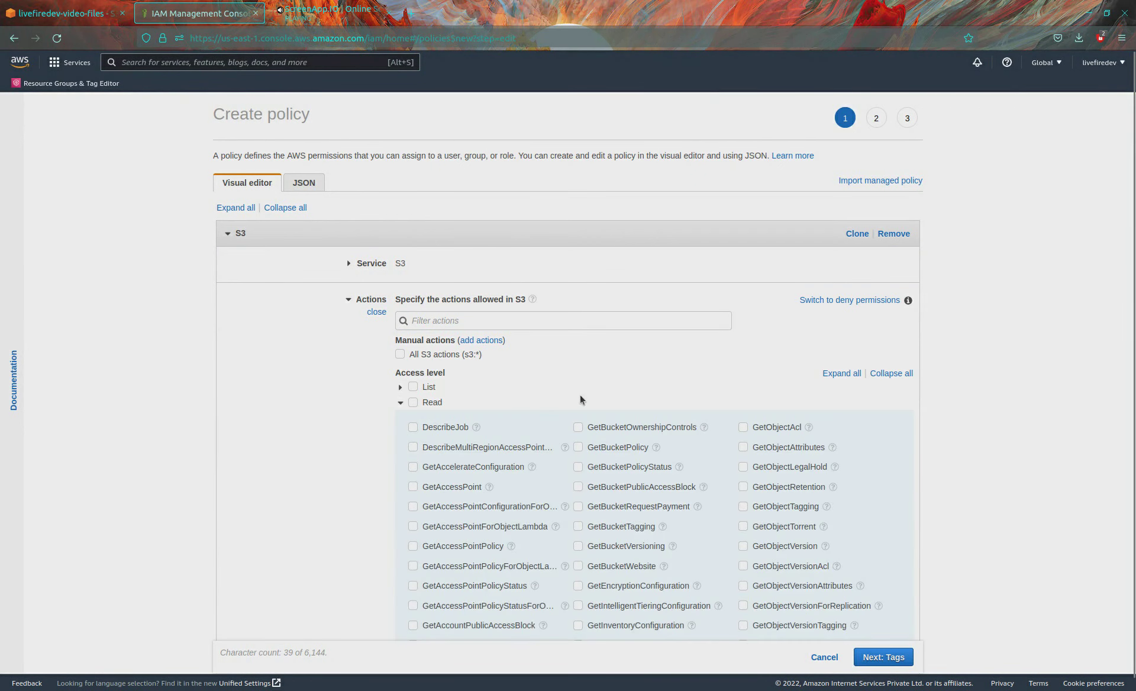
{"action": "scroll", "coordinate": [540, 361], "scroll_direction": "down", "scroll_amount": 4}
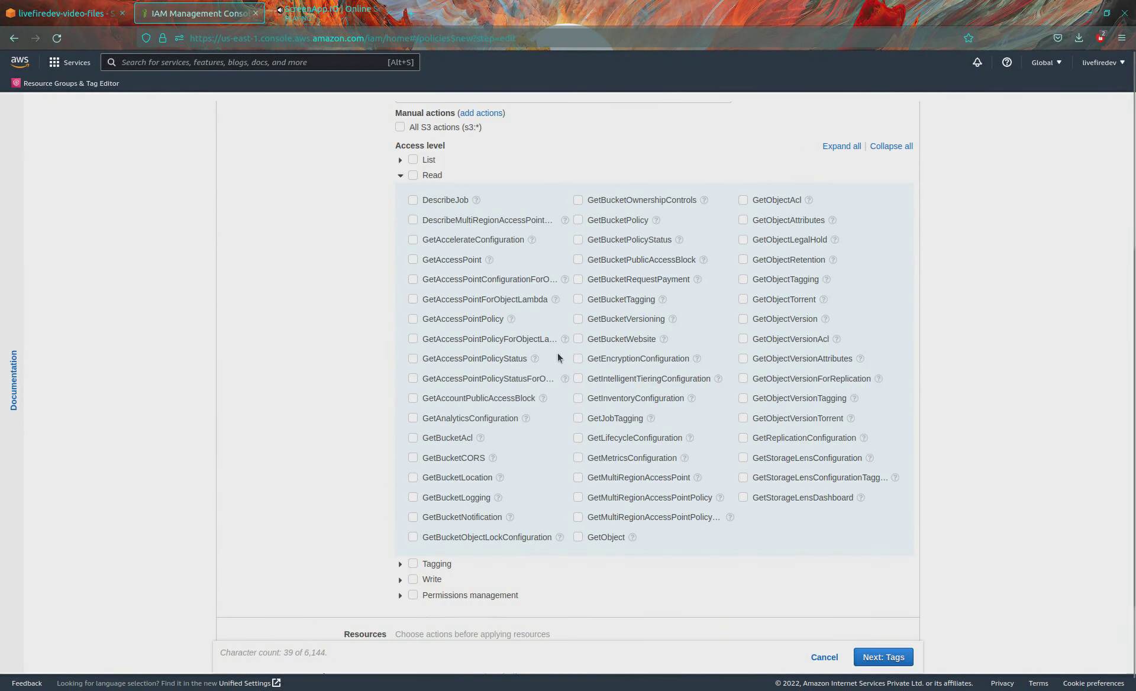
{"action": "left_click", "coordinate": [578, 537]}
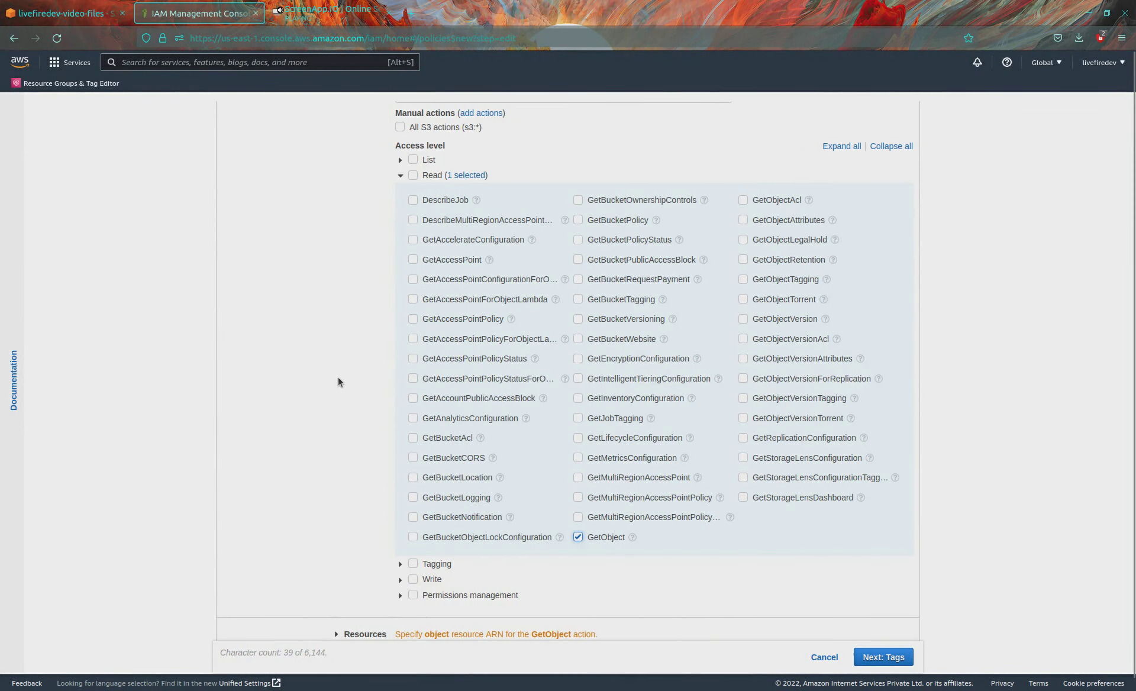
{"action": "scroll", "coordinate": [341, 380], "scroll_direction": "down", "scroll_amount": 2}
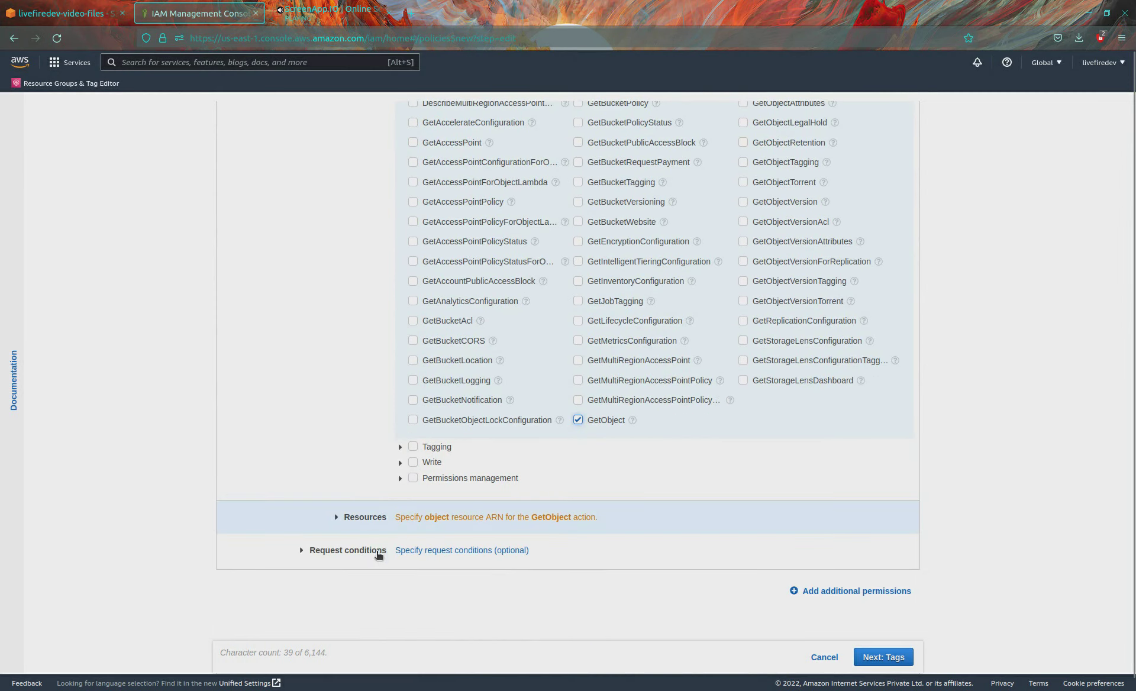
Restrict the policy to the clouds.mp4 object by adding its ARN, arn:aws:s3:::livefiredev-video-files/clouds.mp4, copied from its S3 properties page
{"action": "left_click", "coordinate": [373, 520]}
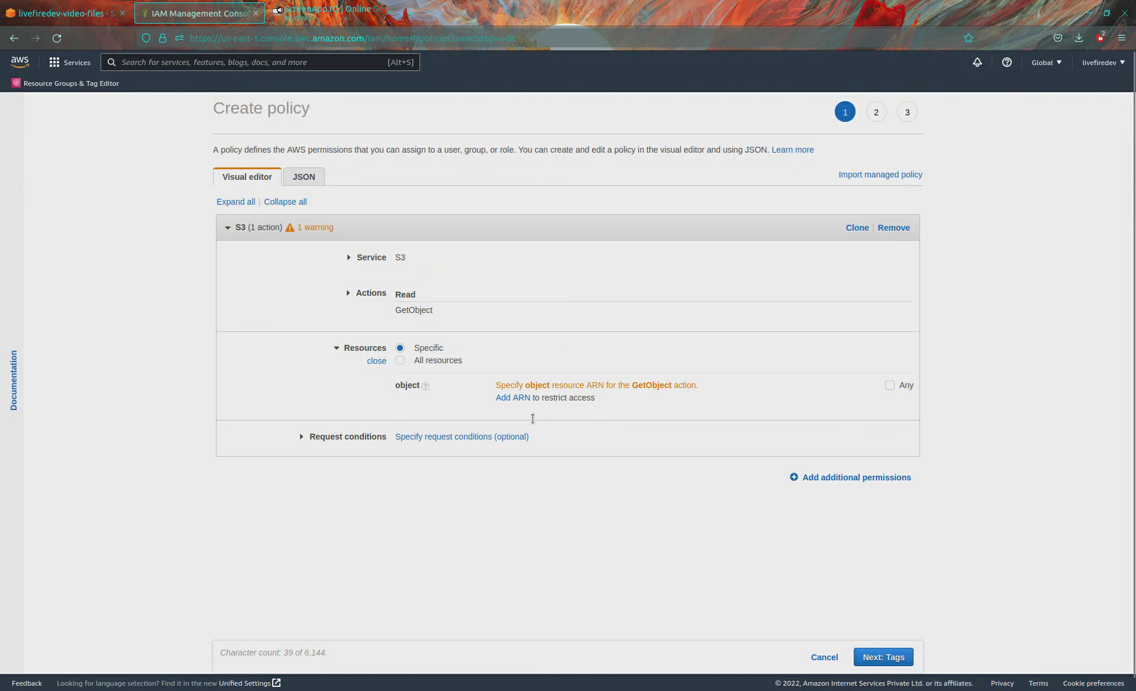
{"action": "left_click", "coordinate": [76, 14]}
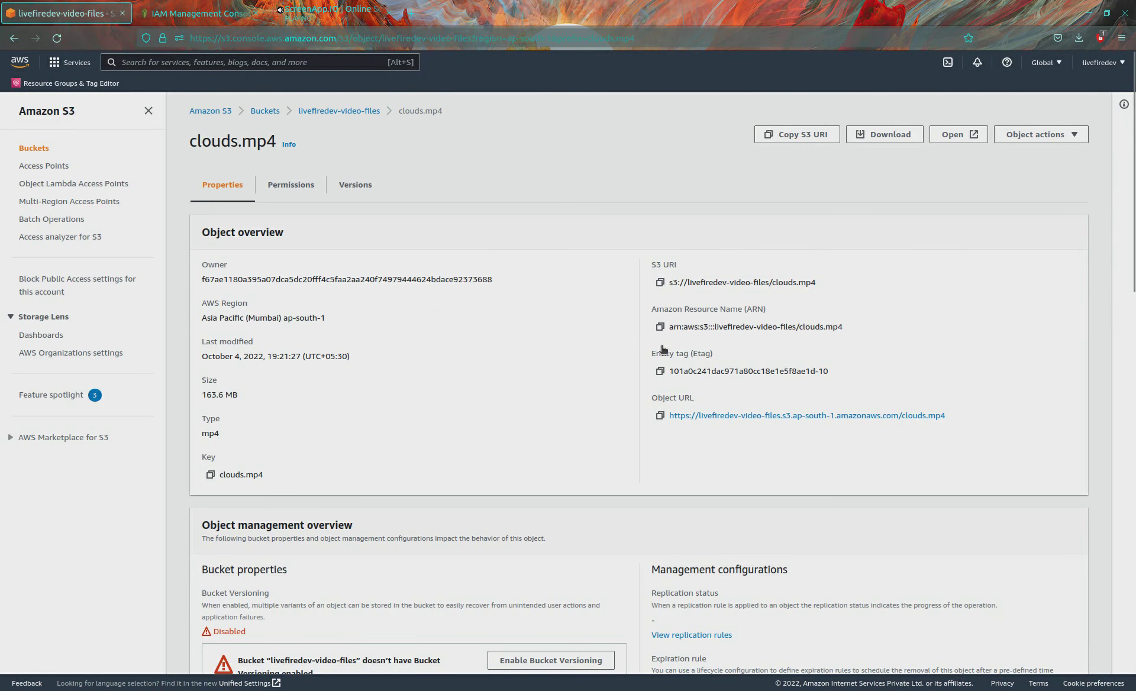
{"action": "left_click", "coordinate": [660, 327]}
{"action": "left_click", "coordinate": [196, 13]}
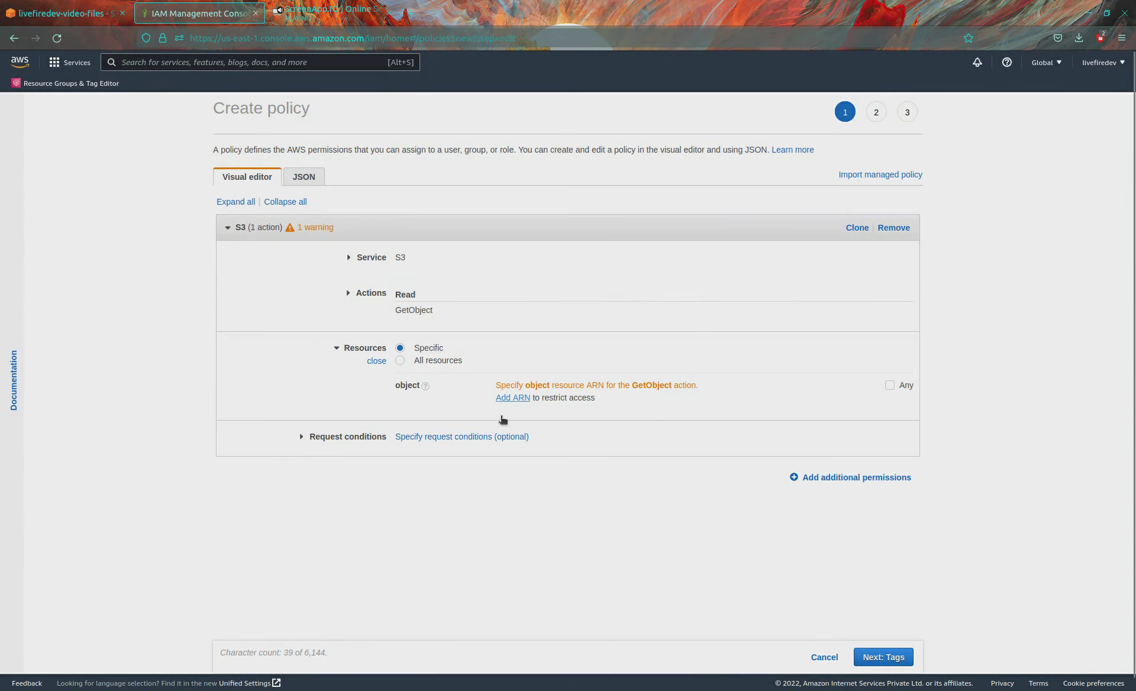
{"action": "left_click", "coordinate": [517, 401]}
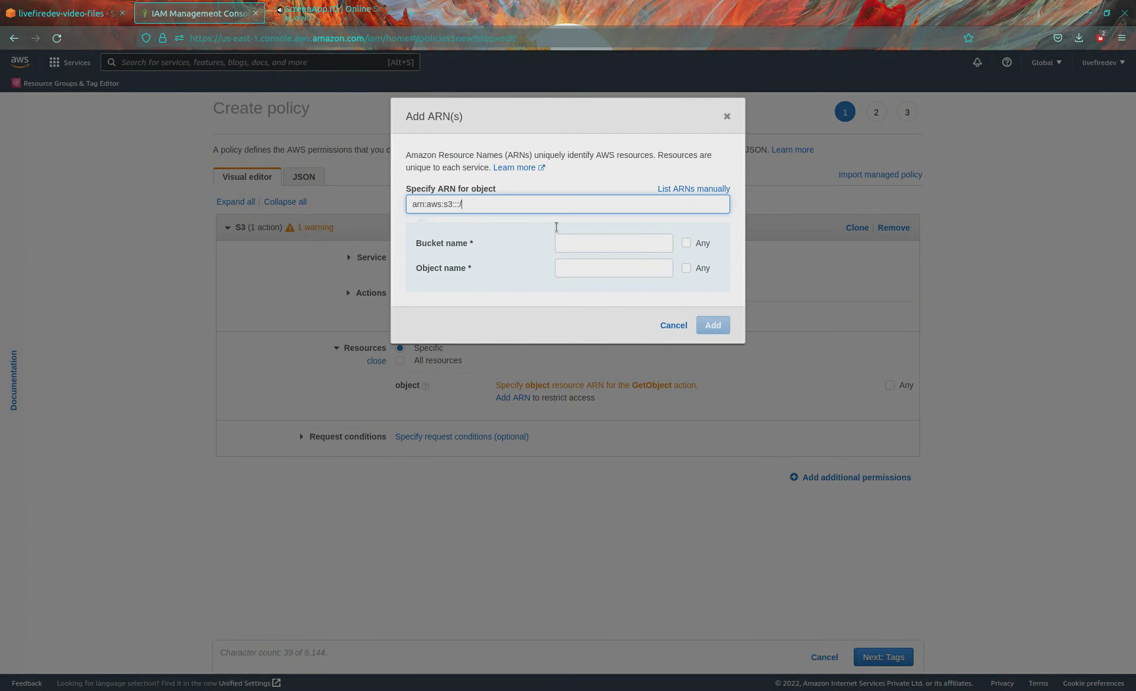
{"action": "key", "text": "ctrl+a"}
{"action": "key", "text": "ctrl+v"}
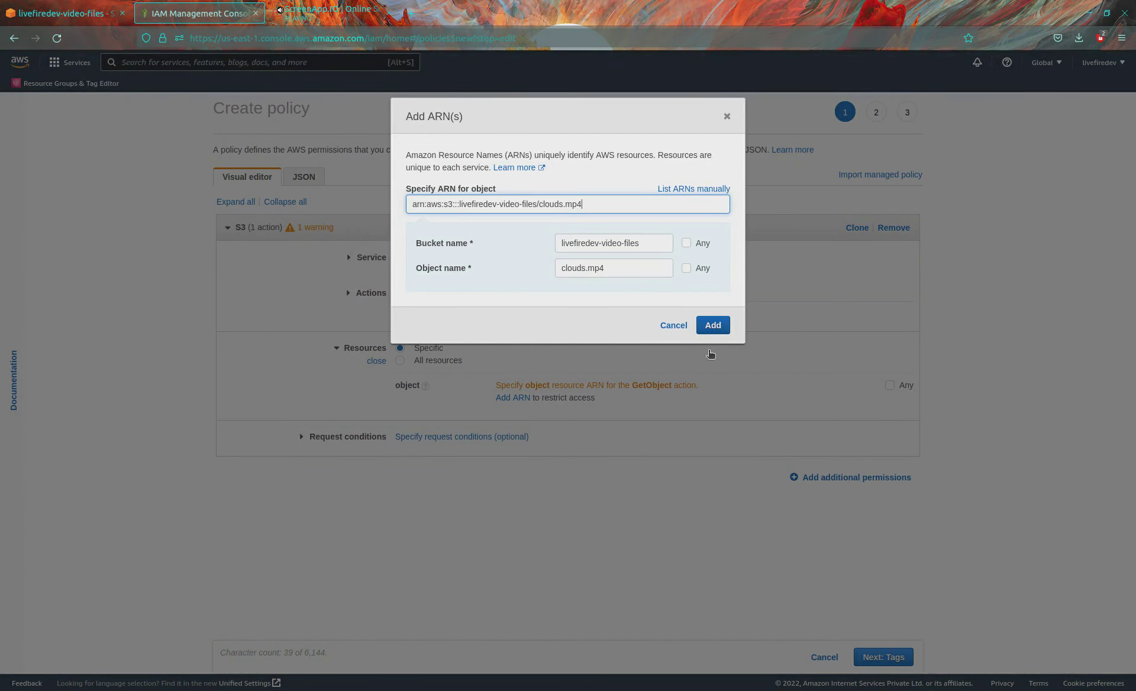
{"action": "left_click", "coordinate": [712, 329]}
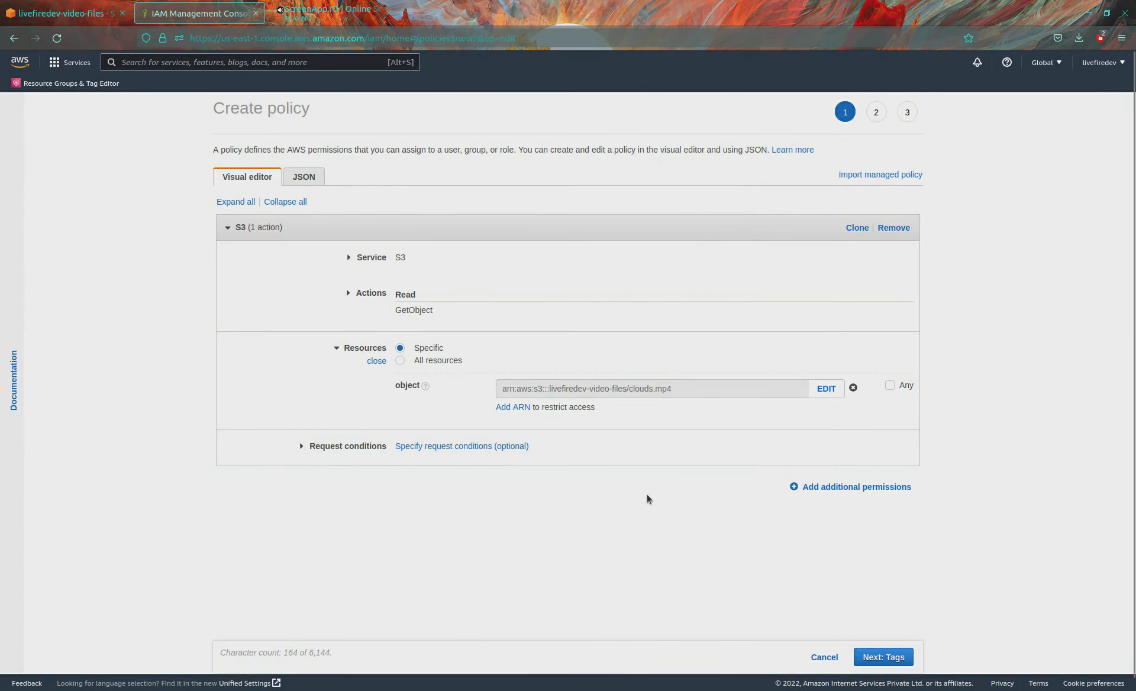
Skip the tags, name the policy VideoDownlaodPolicy and create it
{"action": "left_click", "coordinate": [873, 658]}
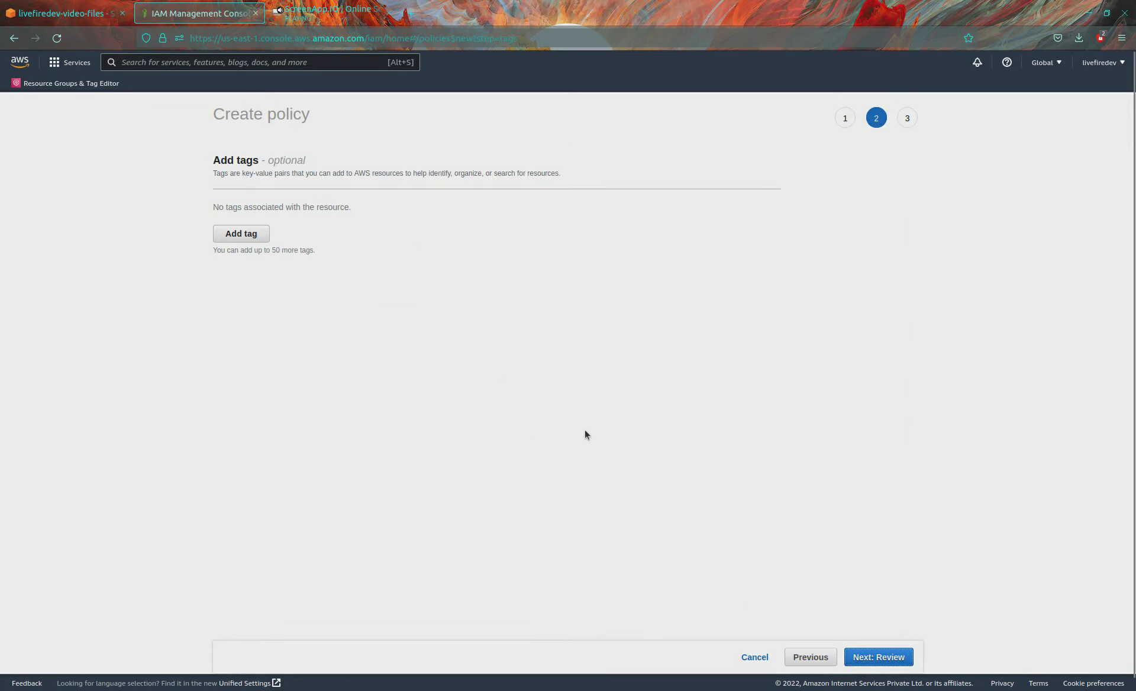
{"action": "left_click", "coordinate": [879, 657]}
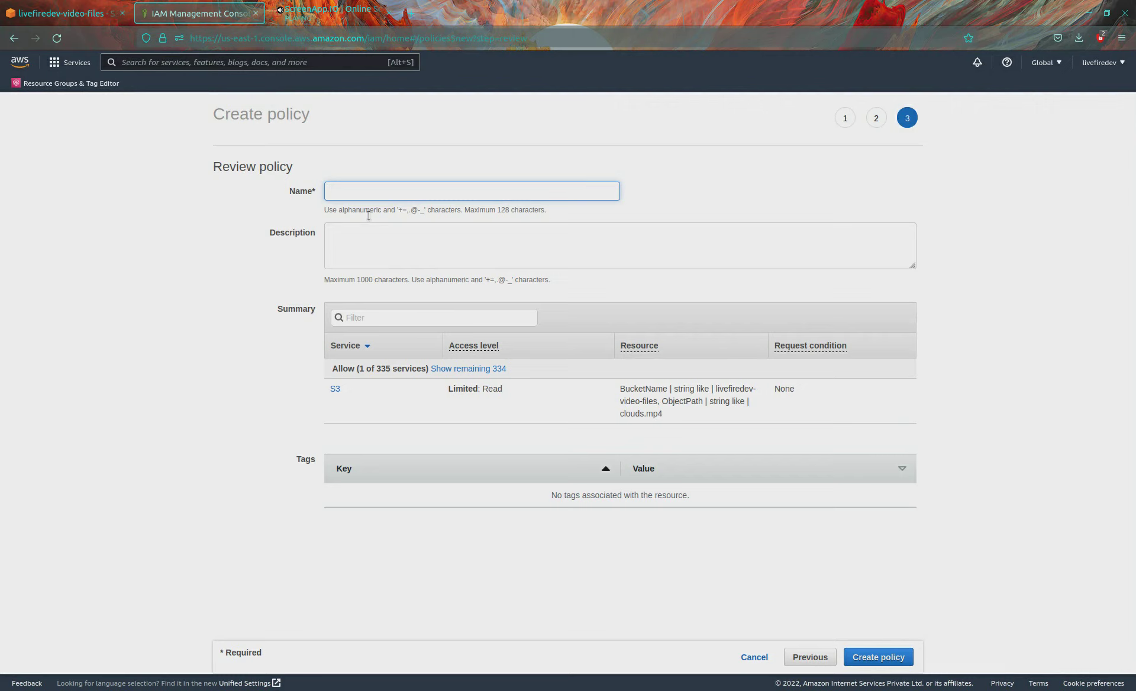
{"action": "type", "text": "VideoDownlaodPolicy"}
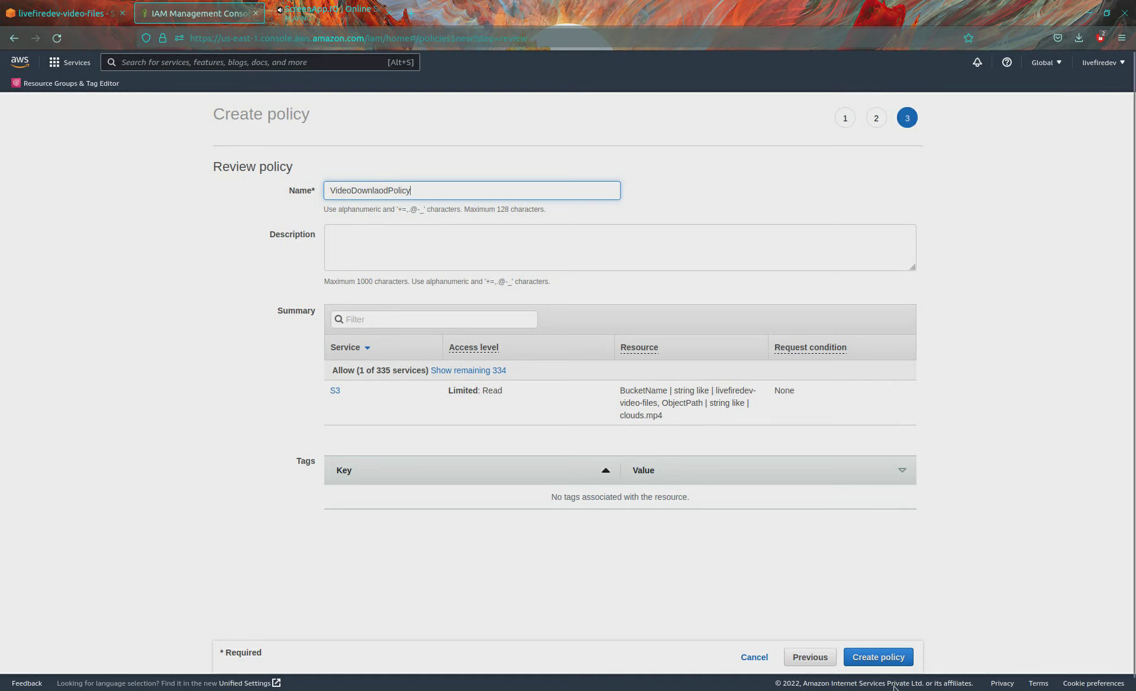
{"action": "left_click", "coordinate": [881, 658]}
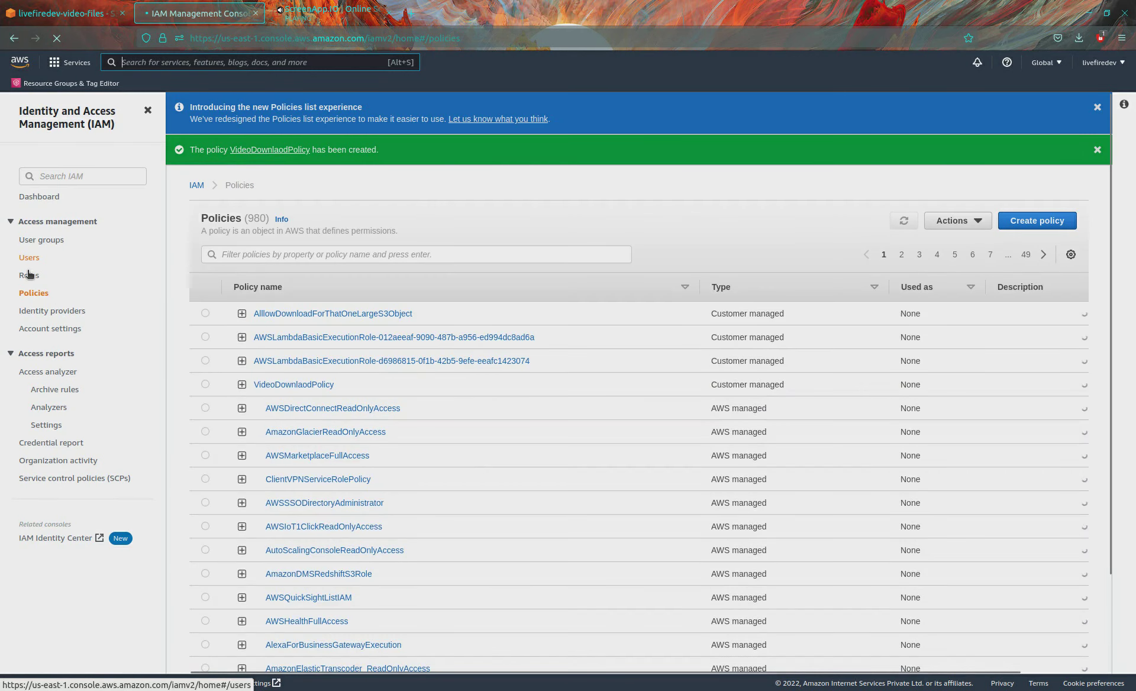
Open the FileDownloader user and start adding permissions by attaching existing policies directly
{"action": "left_click", "coordinate": [29, 258]}
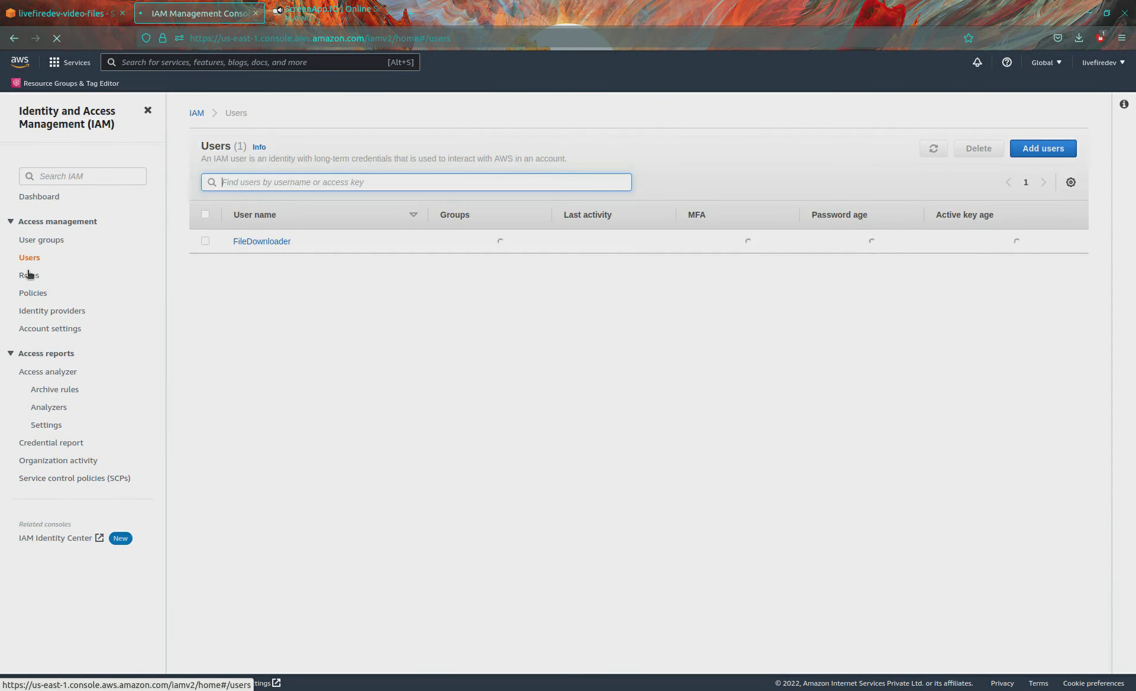
{"action": "left_click", "coordinate": [244, 262]}
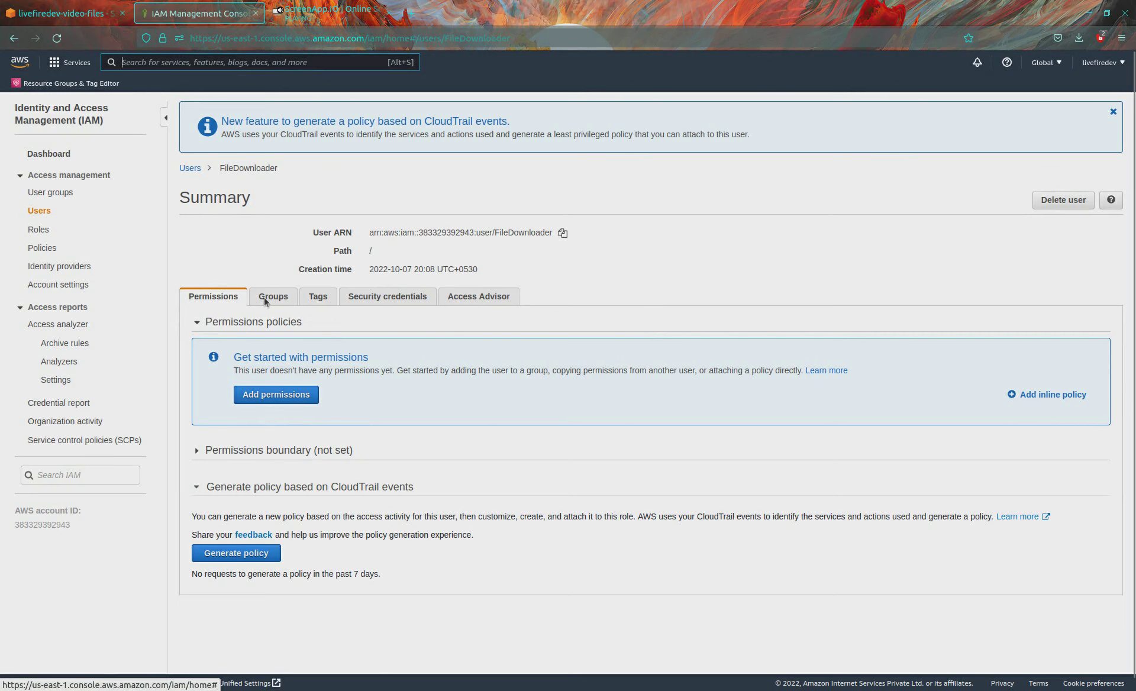
{"action": "left_click", "coordinate": [276, 395]}
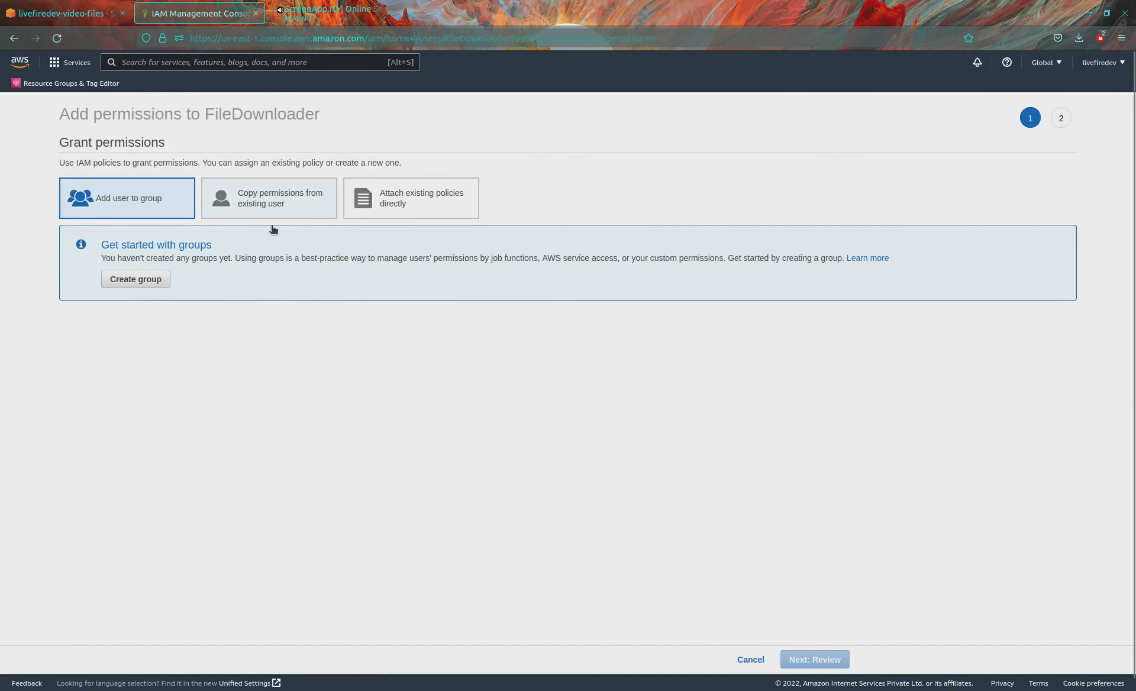
{"action": "left_click", "coordinate": [408, 217]}
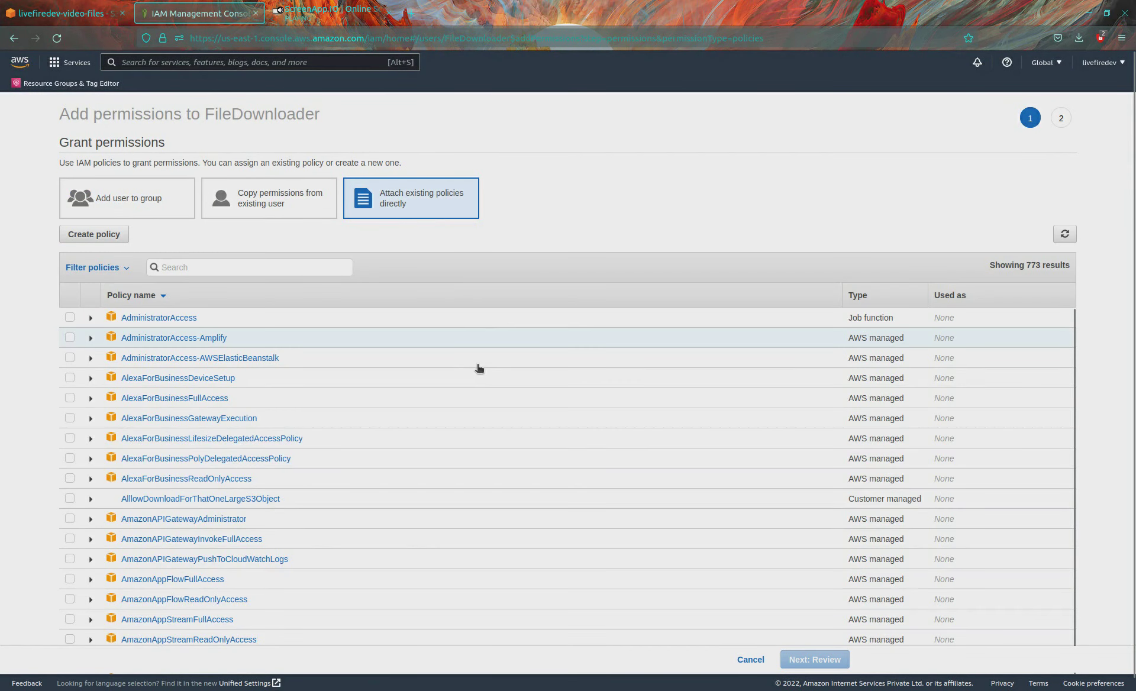
Filter the policies to customer managed ones and select VideoDownlaodPolicy
{"action": "left_click", "coordinate": [98, 268]}
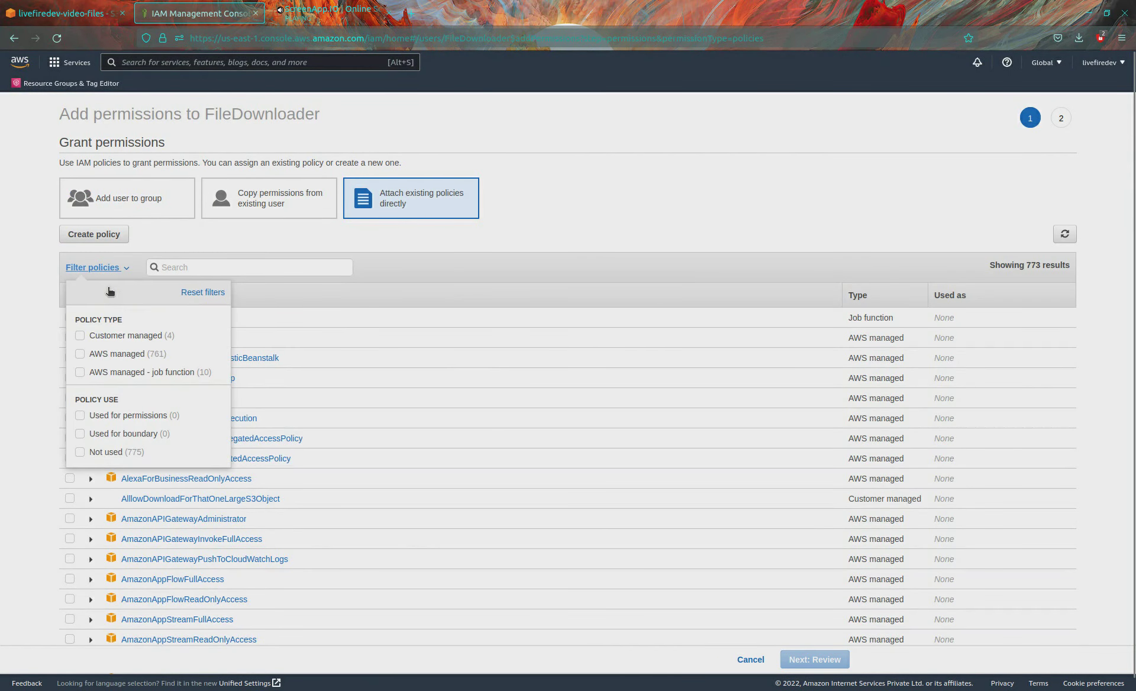
{"action": "left_click", "coordinate": [80, 336]}
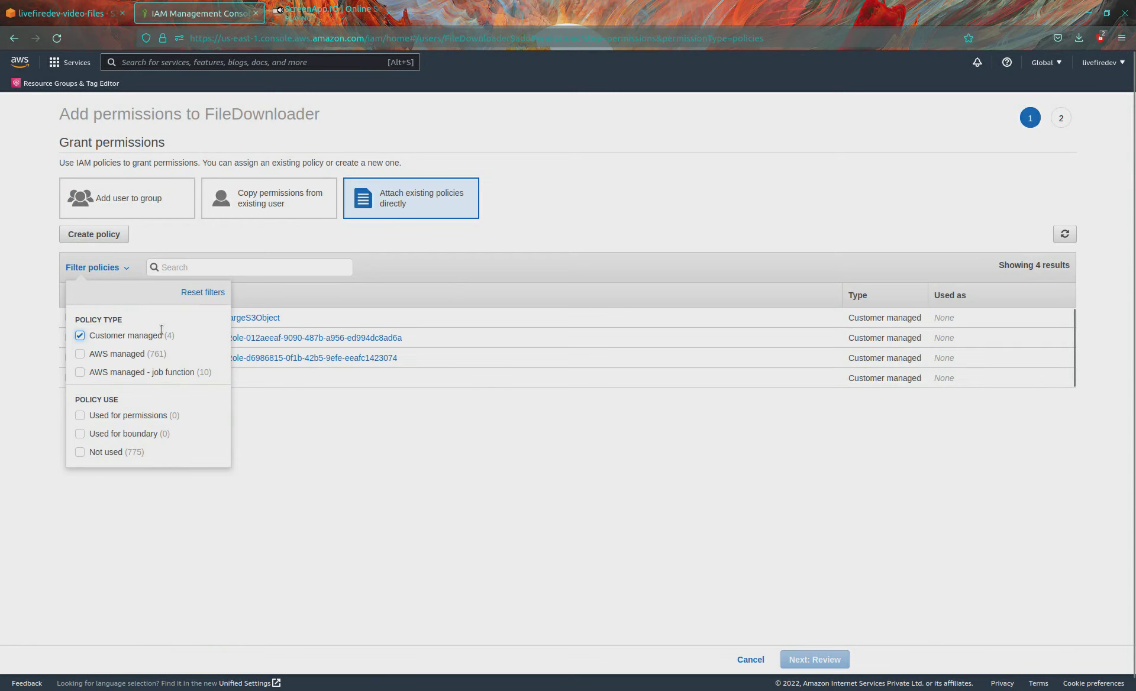
{"action": "left_click", "coordinate": [448, 287]}
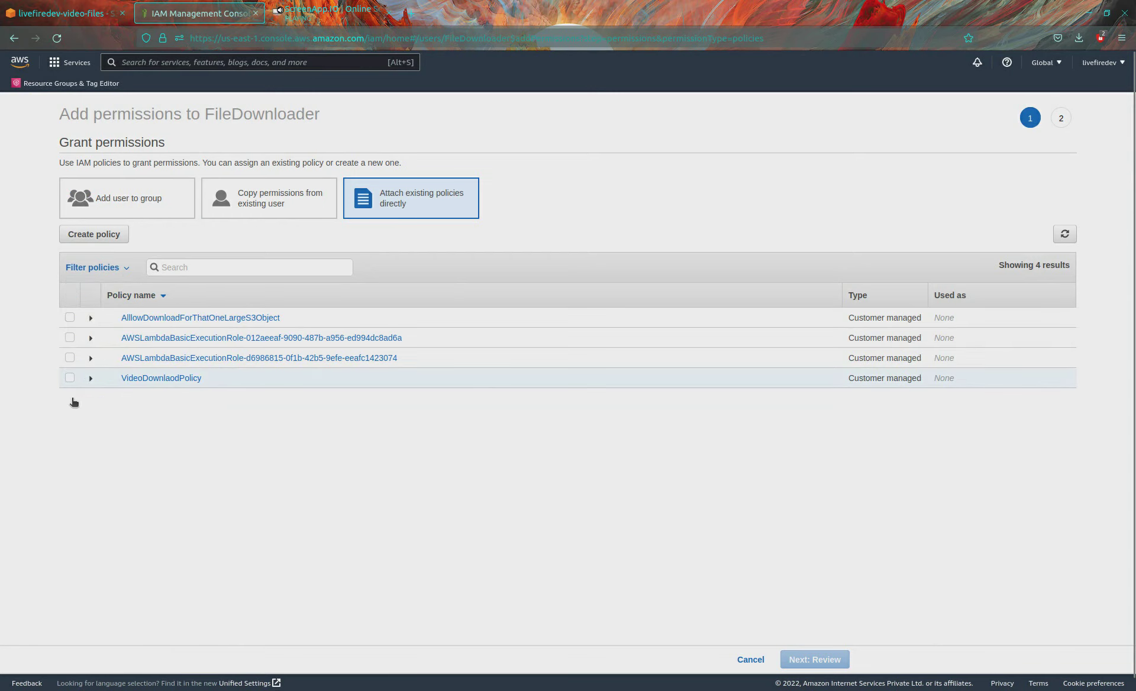
{"action": "left_click", "coordinate": [70, 377]}
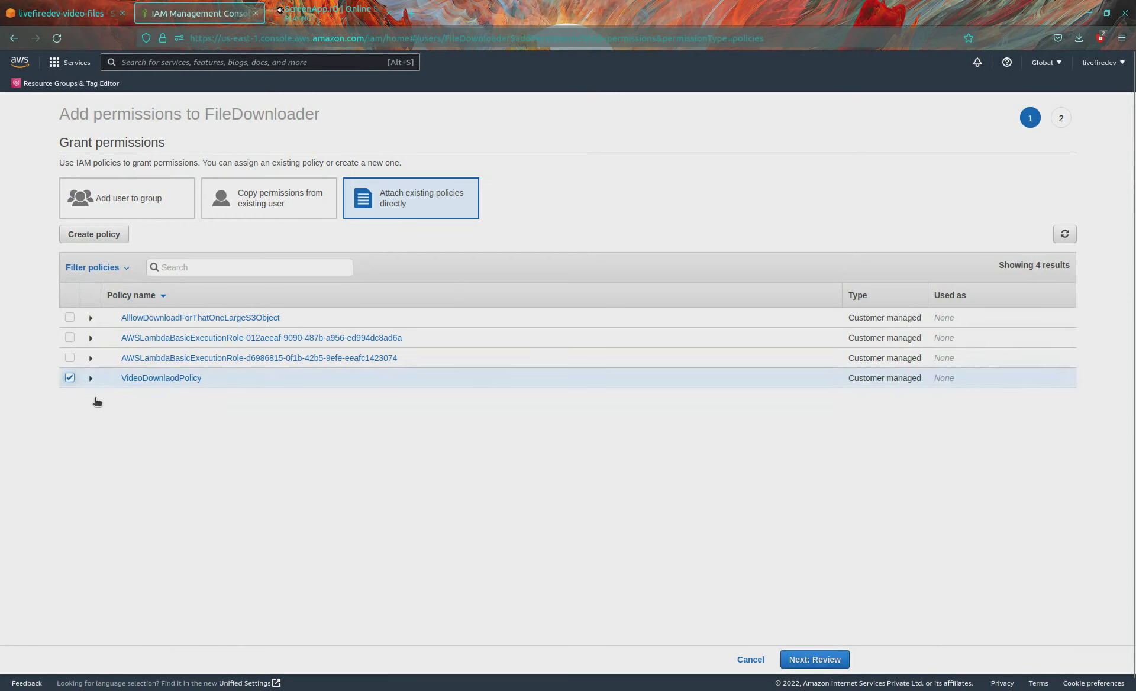
Check the JSON of VideoDownlaodPolicy, then review and add the policy to the FileDownloader user's permissions
{"action": "left_click", "coordinate": [90, 378]}
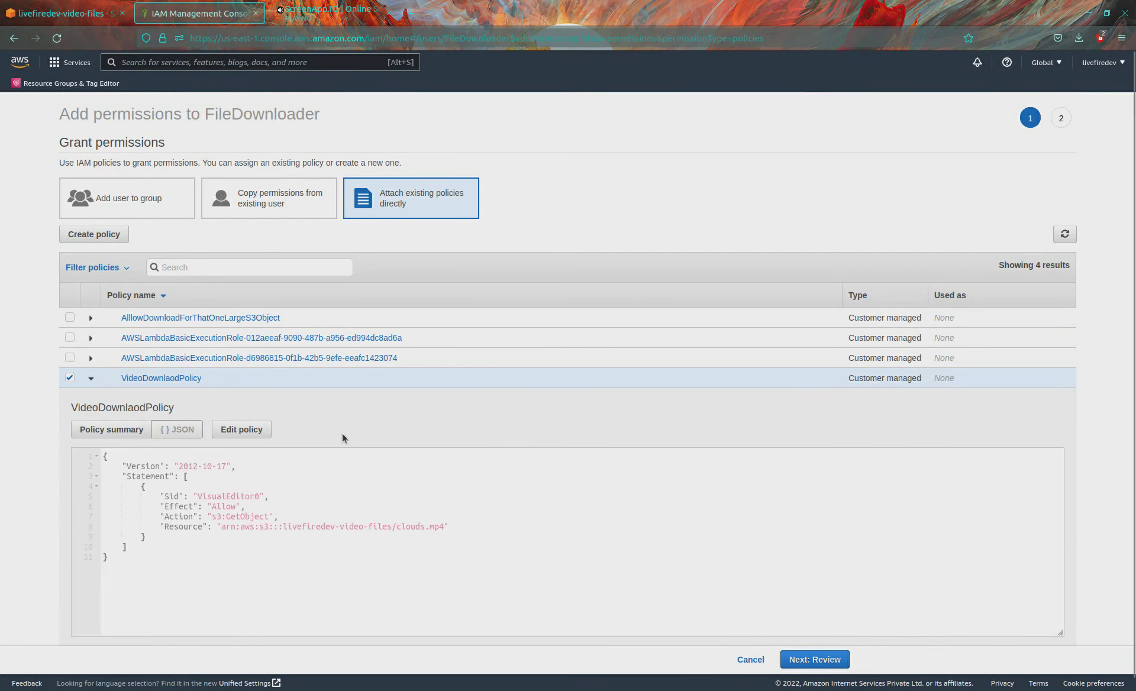
{"action": "scroll", "coordinate": [404, 448], "scroll_direction": "down", "scroll_amount": 2}
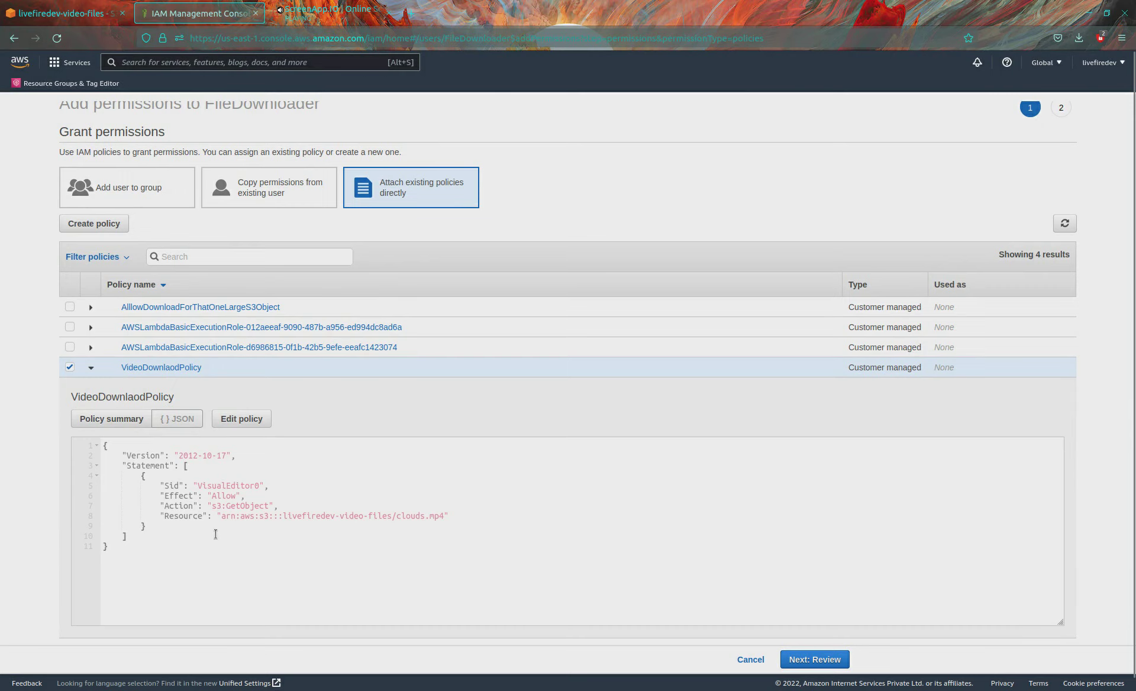
{"action": "left_click", "coordinate": [817, 661]}
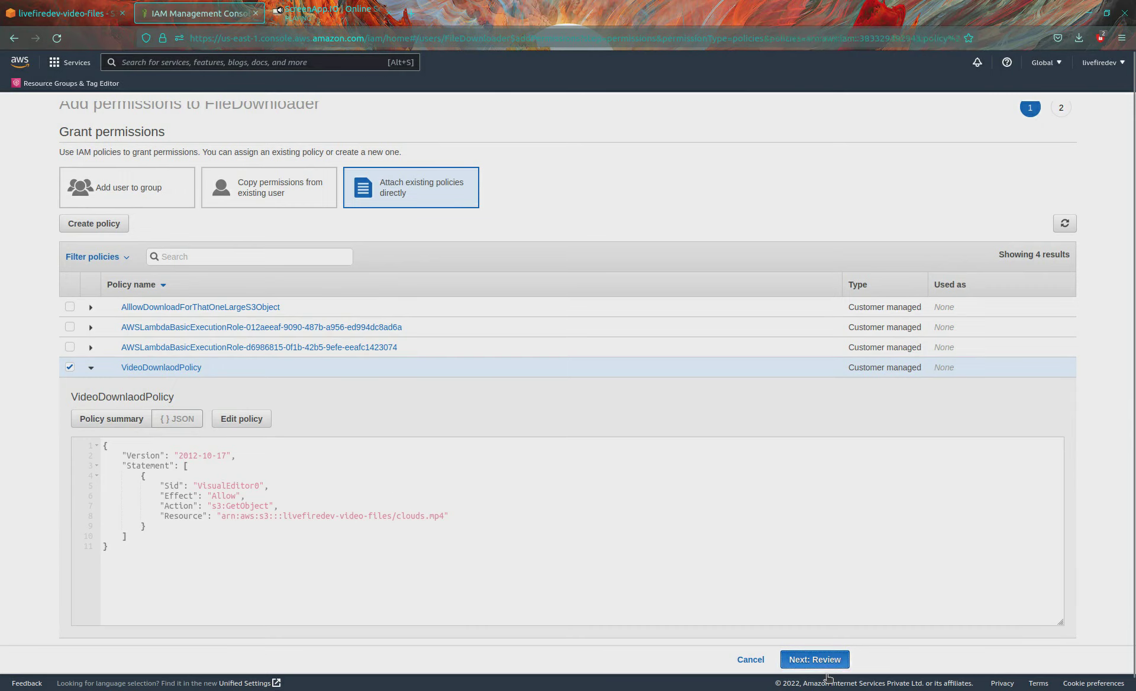
{"action": "left_click", "coordinate": [807, 659]}
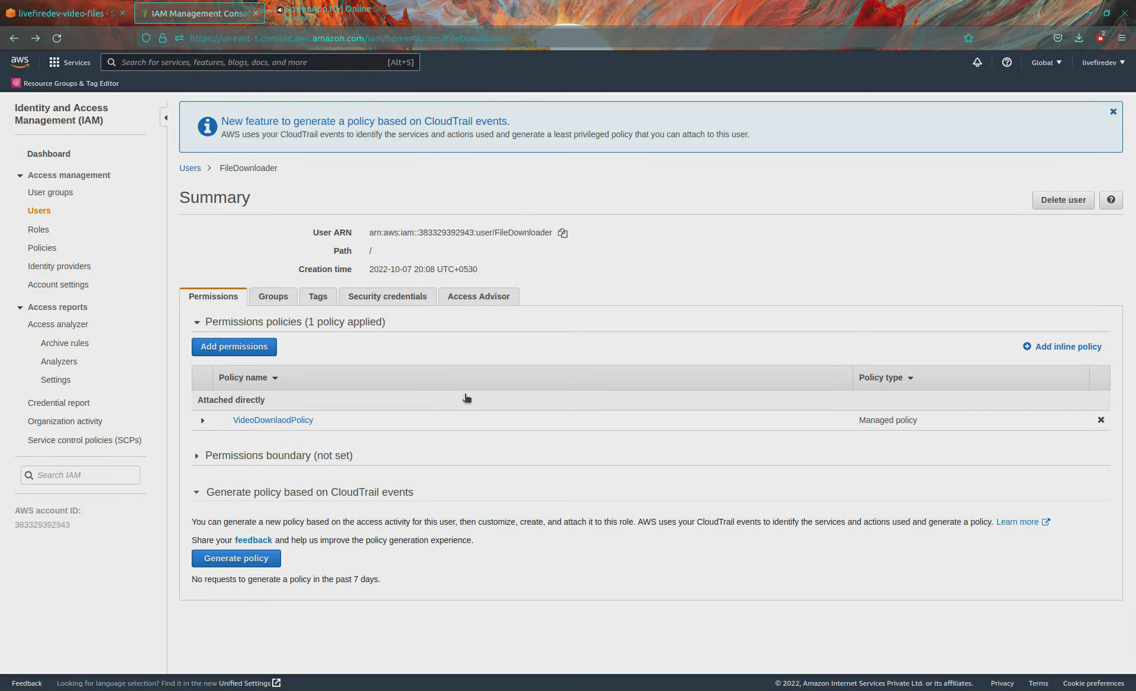
Return to the list of IAM users and select FileDownloader
{"action": "left_click", "coordinate": [36, 228]}
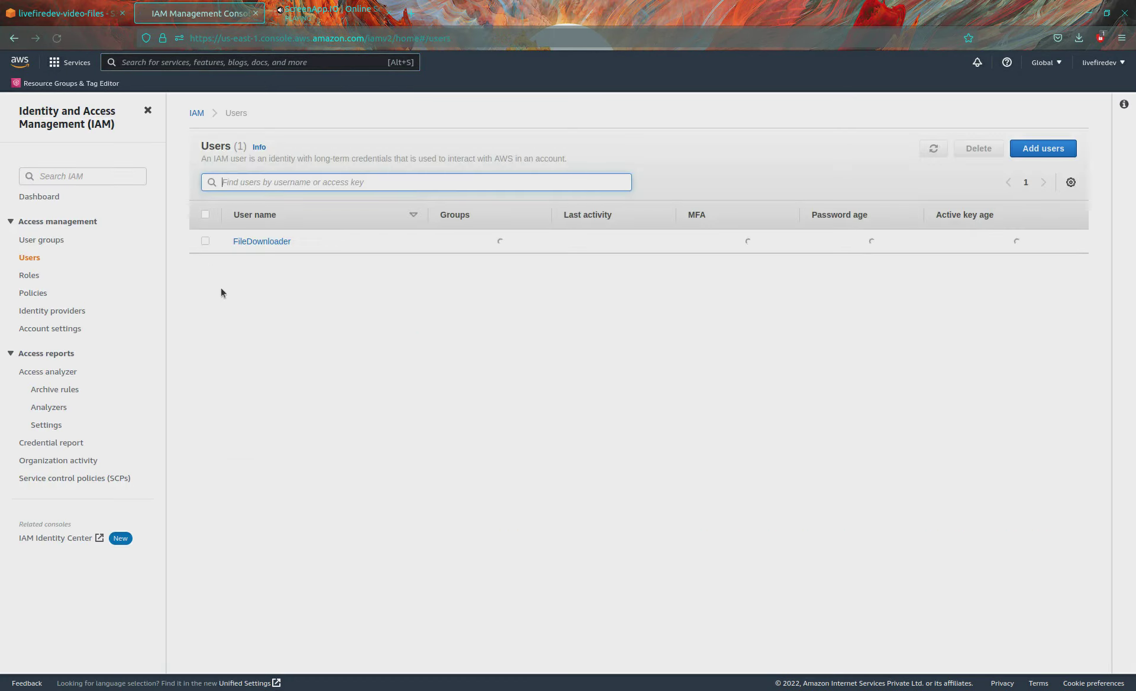
{"action": "left_click", "coordinate": [204, 241]}
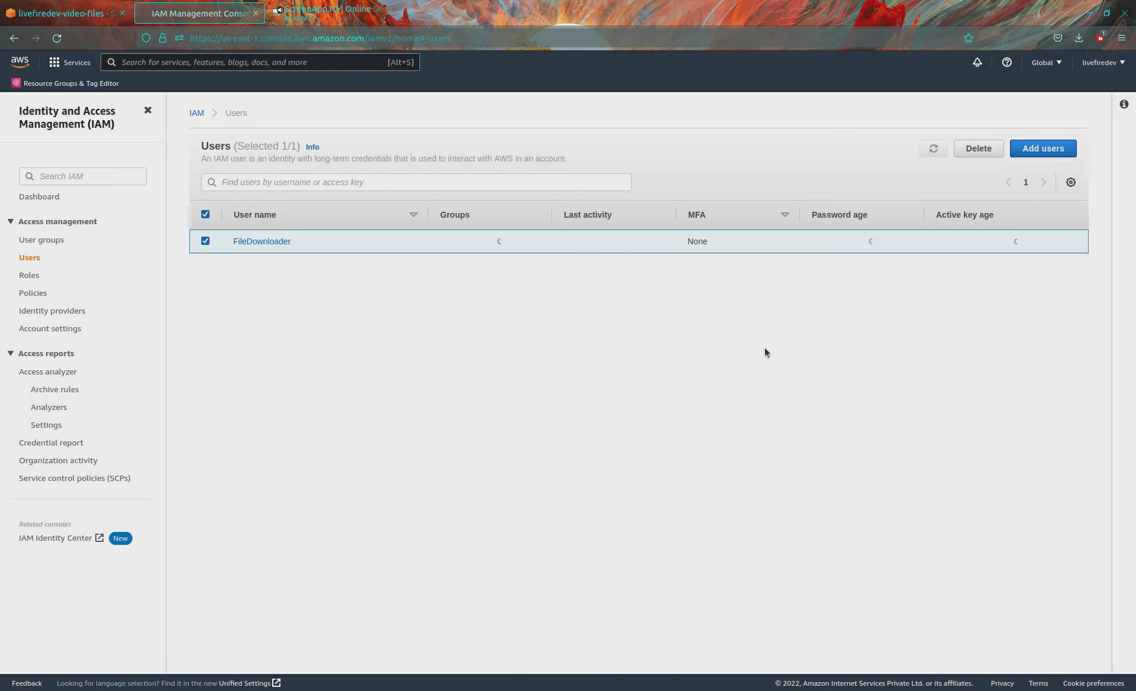